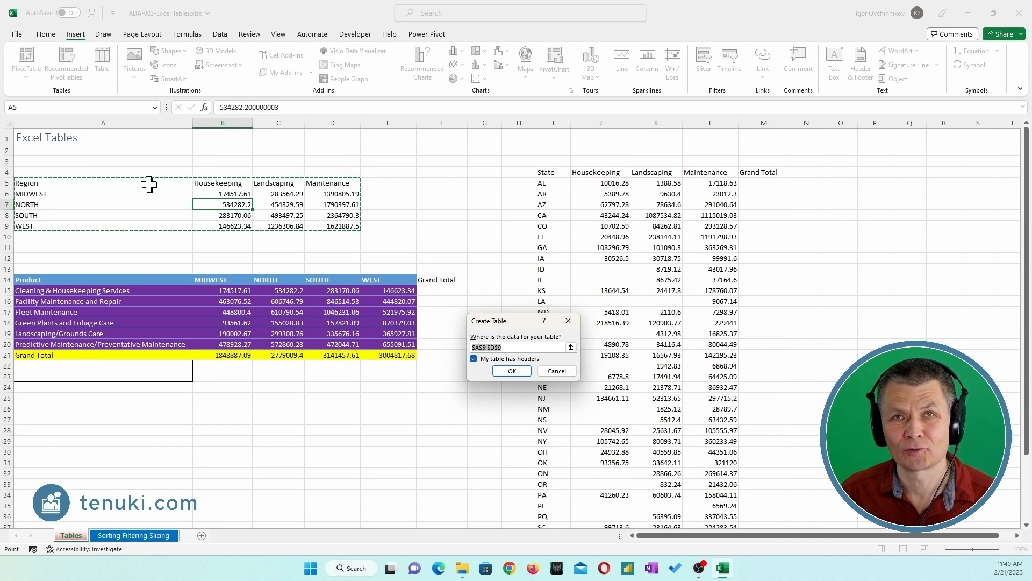
- Create a table with headers from the region data in A5:D9 and apply an orange medium table style
left_click(512, 370)
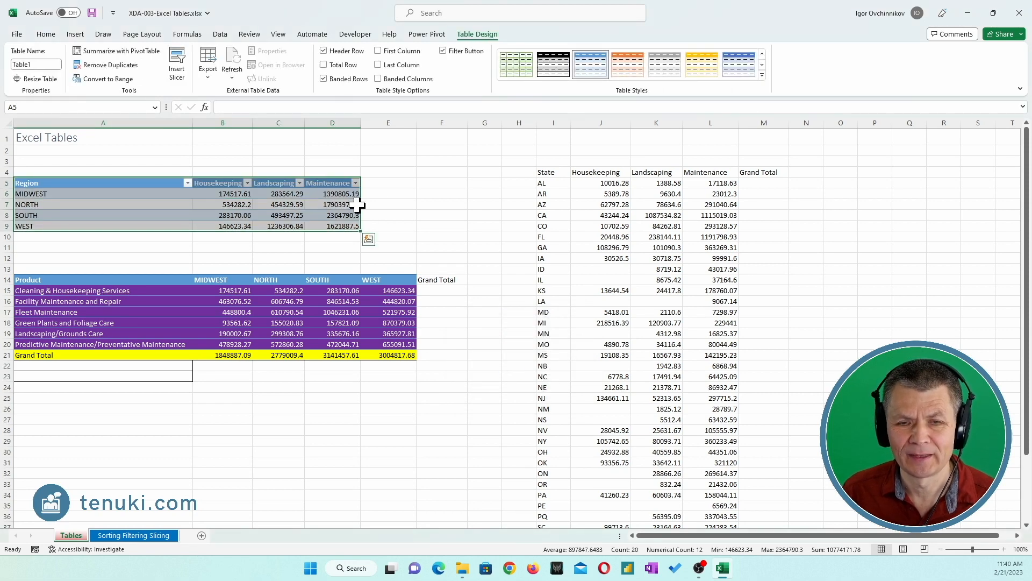
left_click(409, 206)
left_click(288, 194)
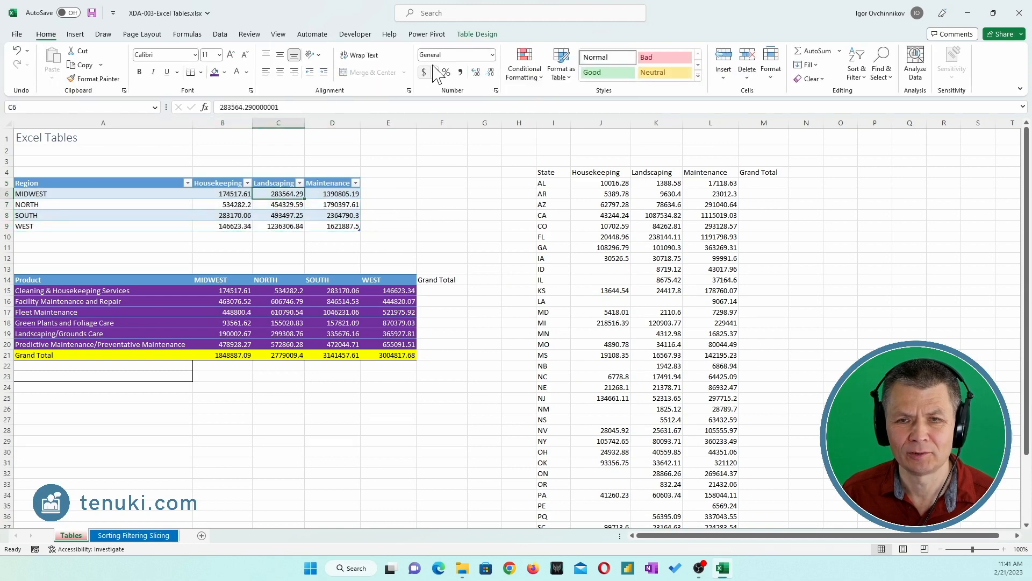
left_click(470, 35)
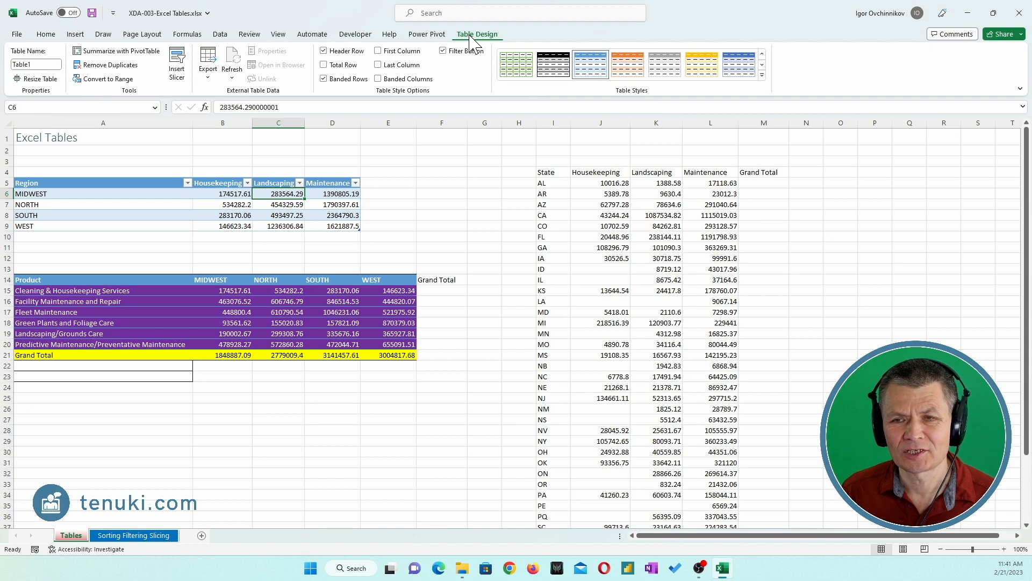
left_click(635, 71)
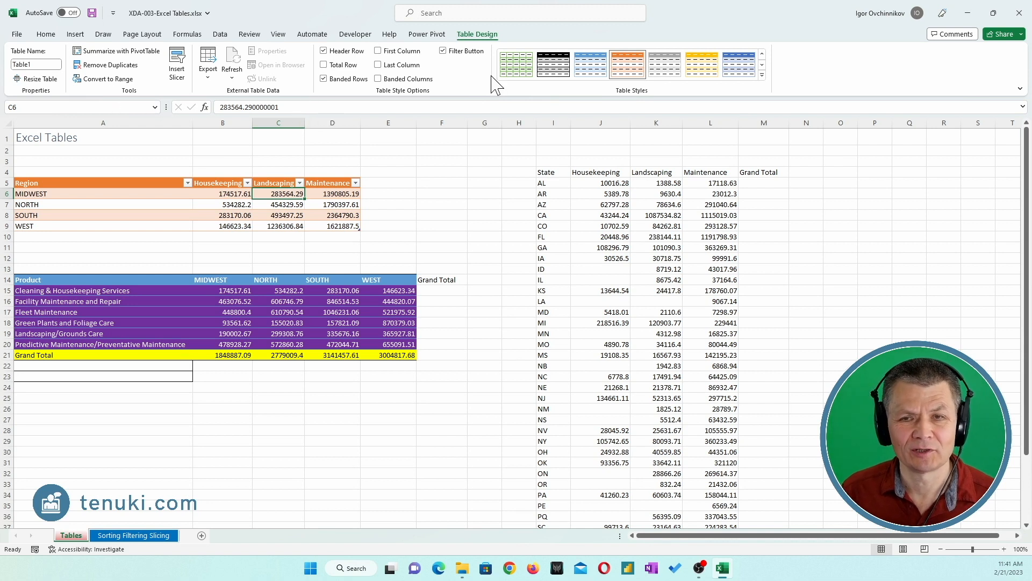
- Rename the region table as Regions
left_click(41, 65)
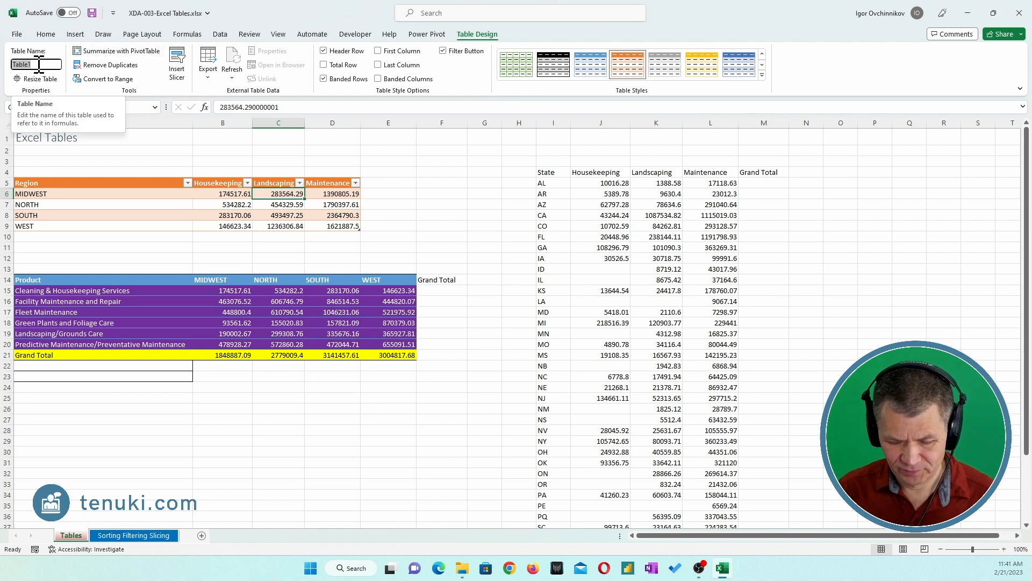
type("Region")
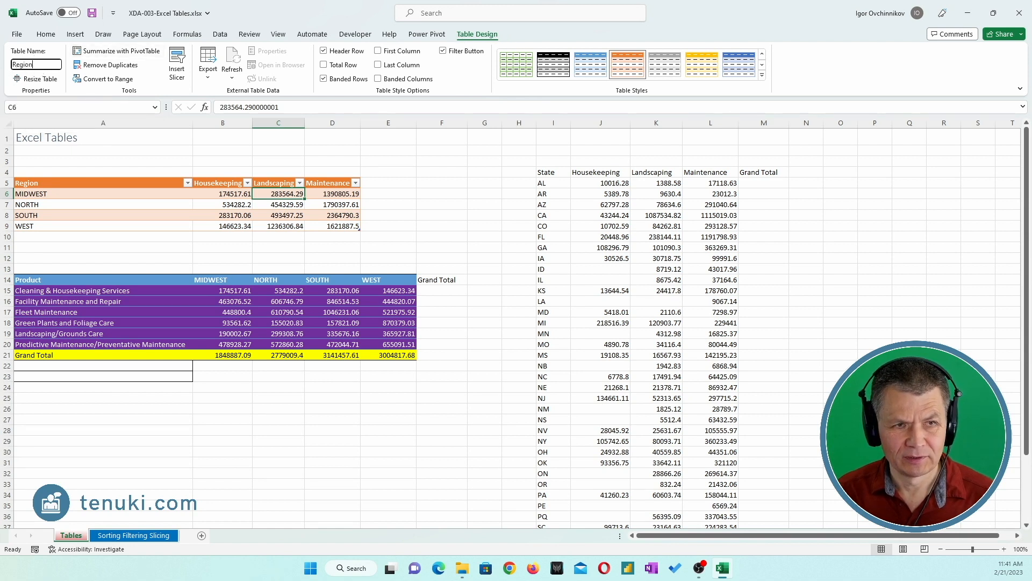
key("Return")
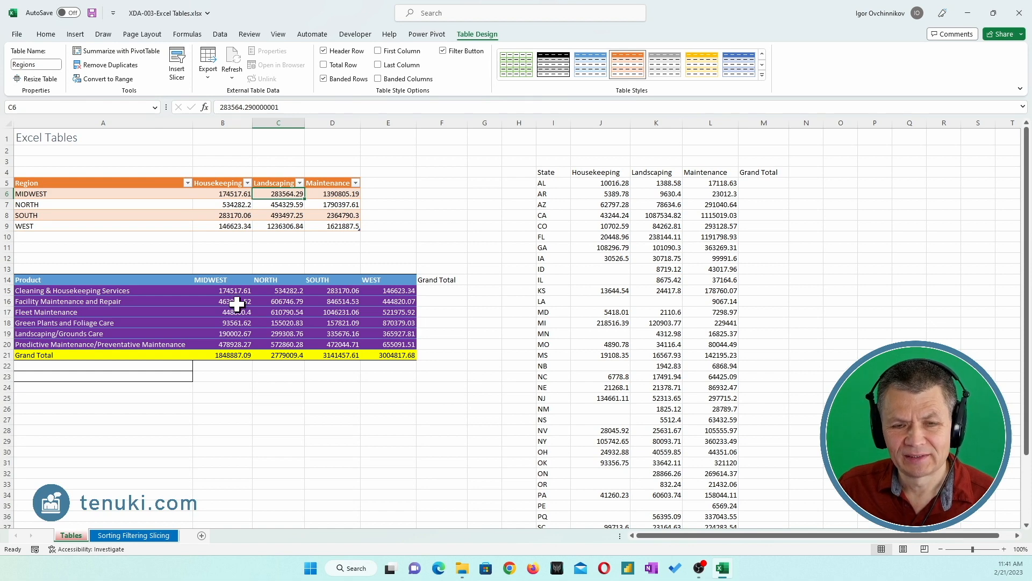
- Clear the contents of the Grand Total row beneath the product data, cells A21:E21
left_click(237, 305)
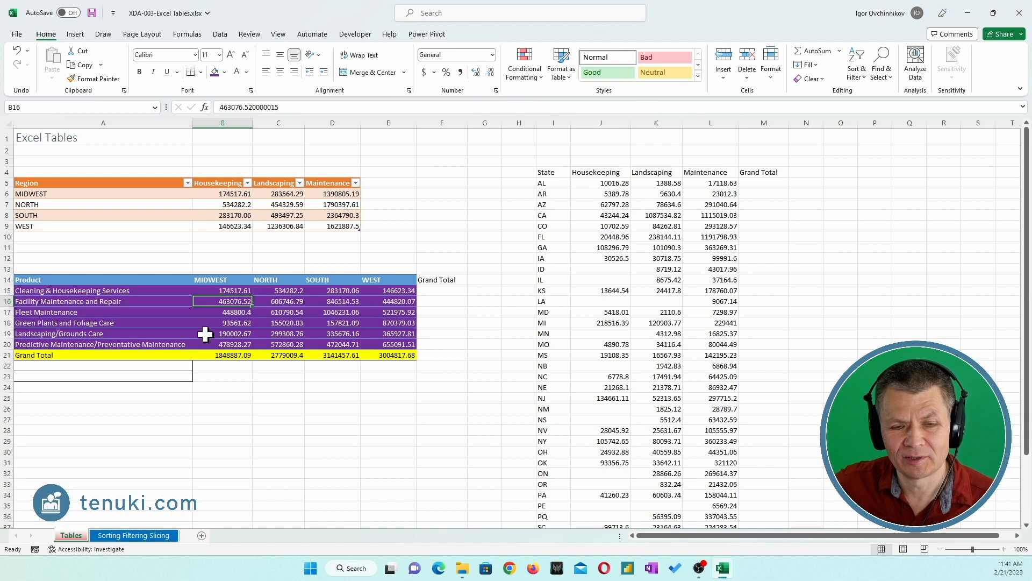
left_click_drag(36, 357, 389, 353)
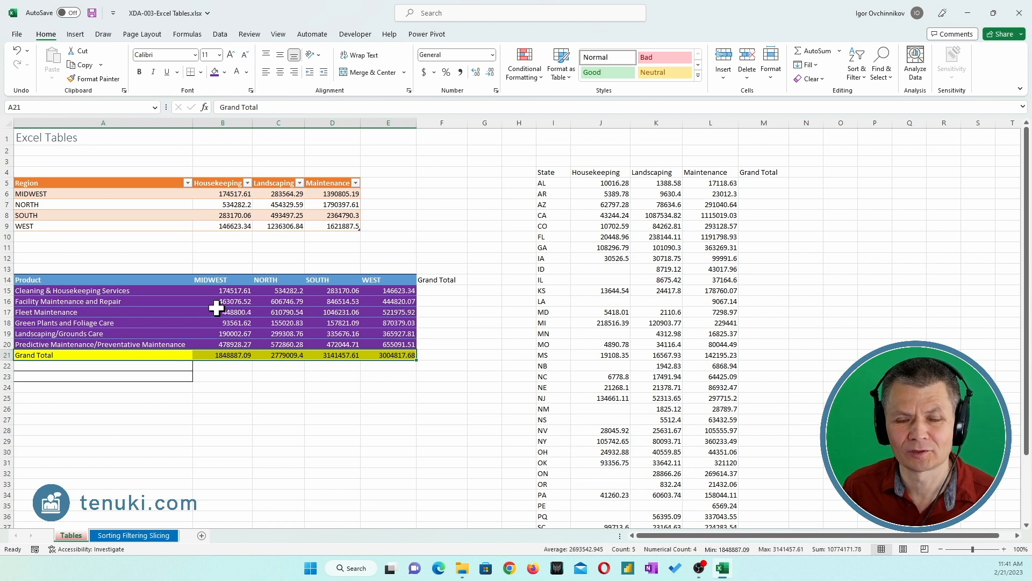
left_click(99, 357)
left_click_drag(176, 351, 390, 356)
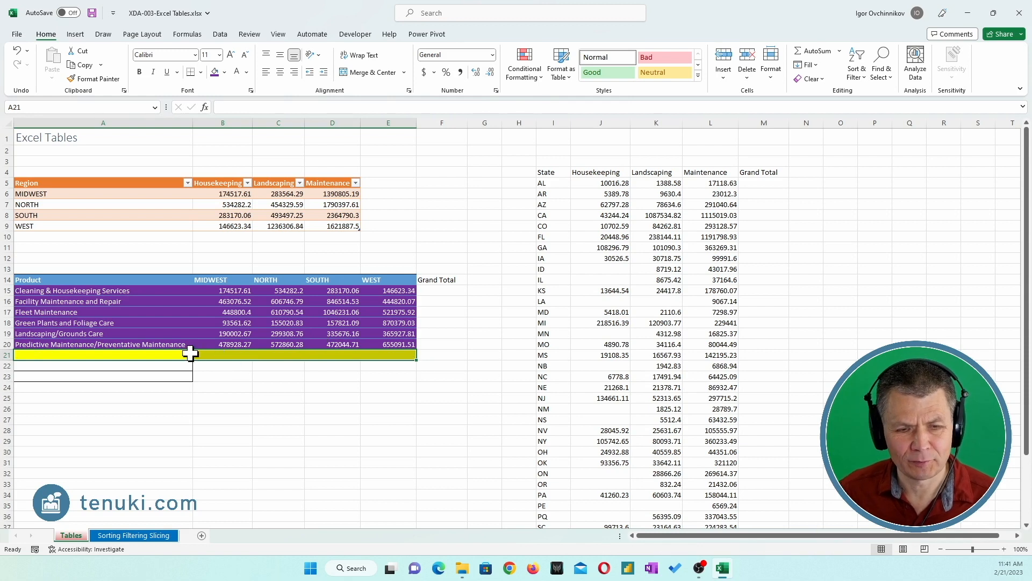
key("Delete")
- Format the product data in A14:F20 as a table with headers, using an orange medium style
left_click(189, 308)
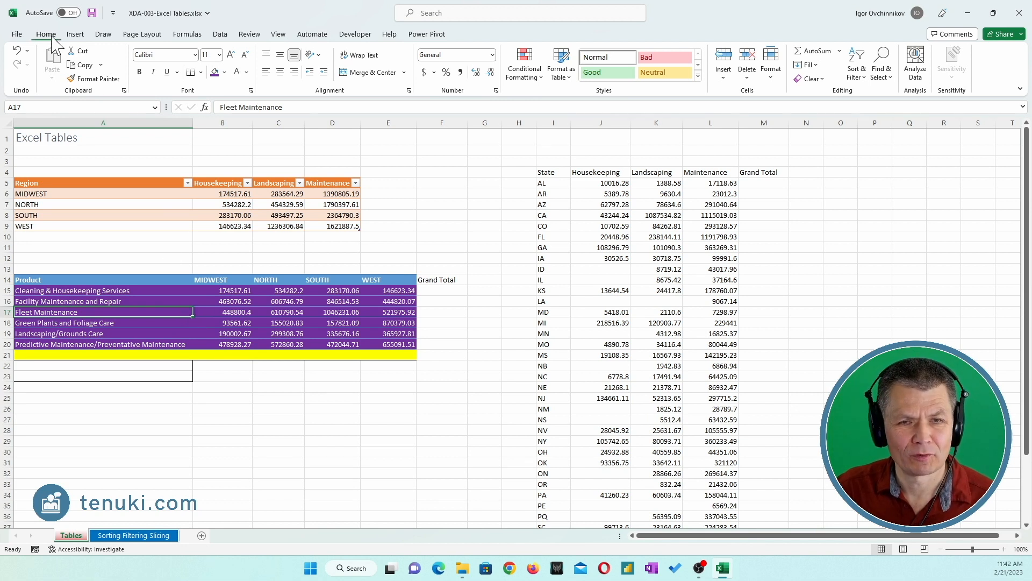
left_click(559, 75)
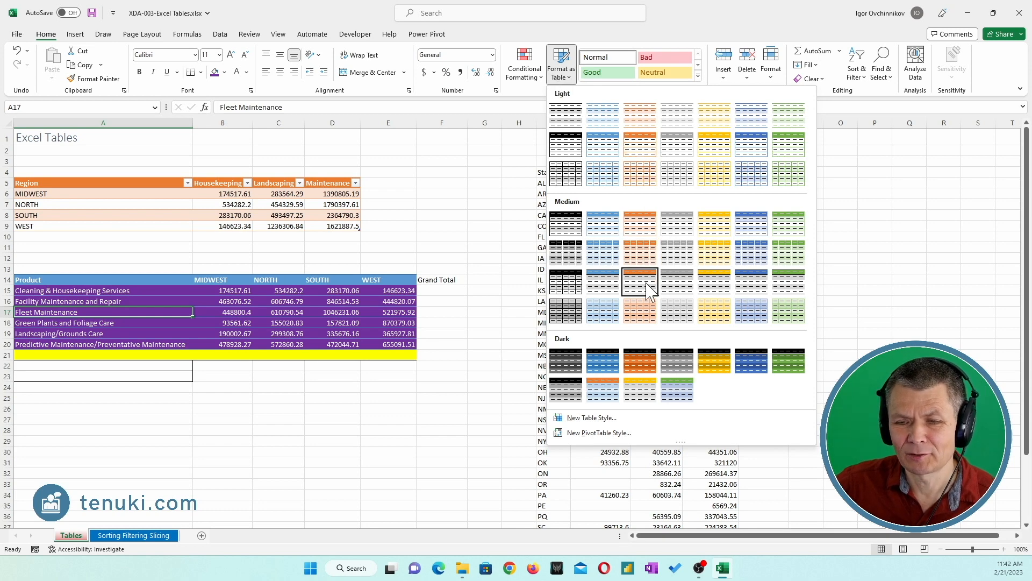
left_click(635, 321)
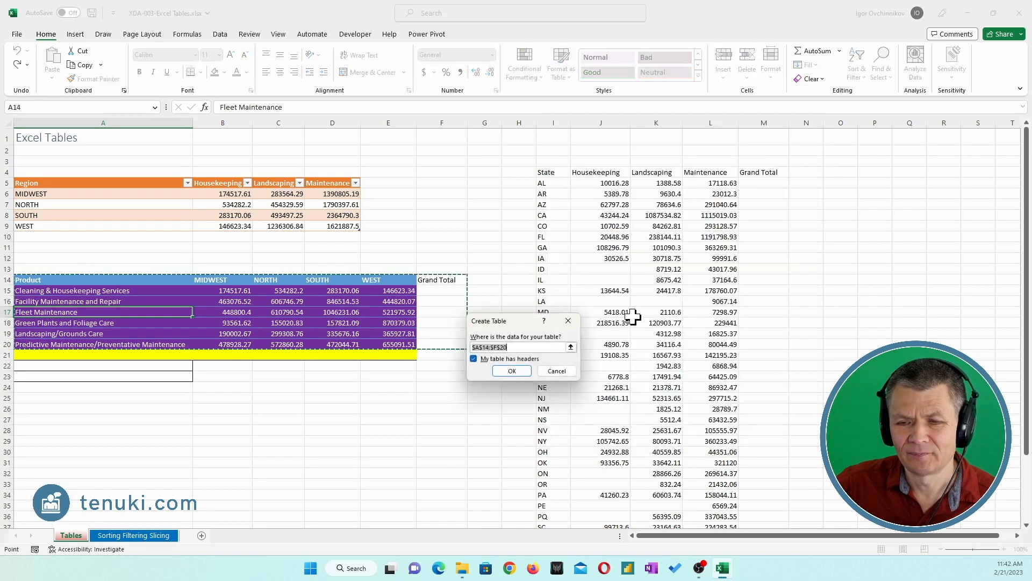
left_click(509, 372)
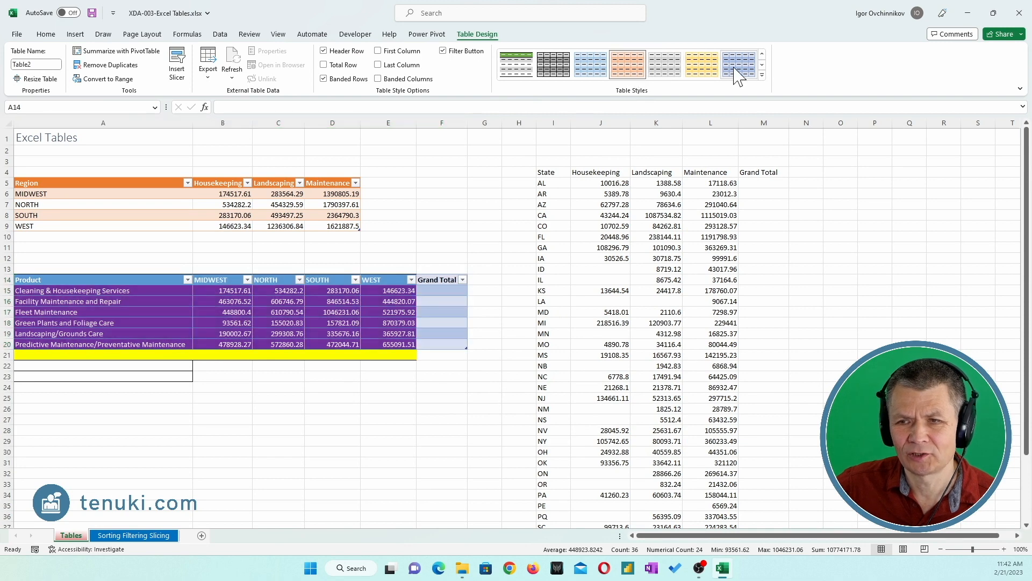
- Clear the product table's manual cell formatting by reapplying the orange style, and switch it to a medium blue style with a dark blue header
left_click(703, 67)
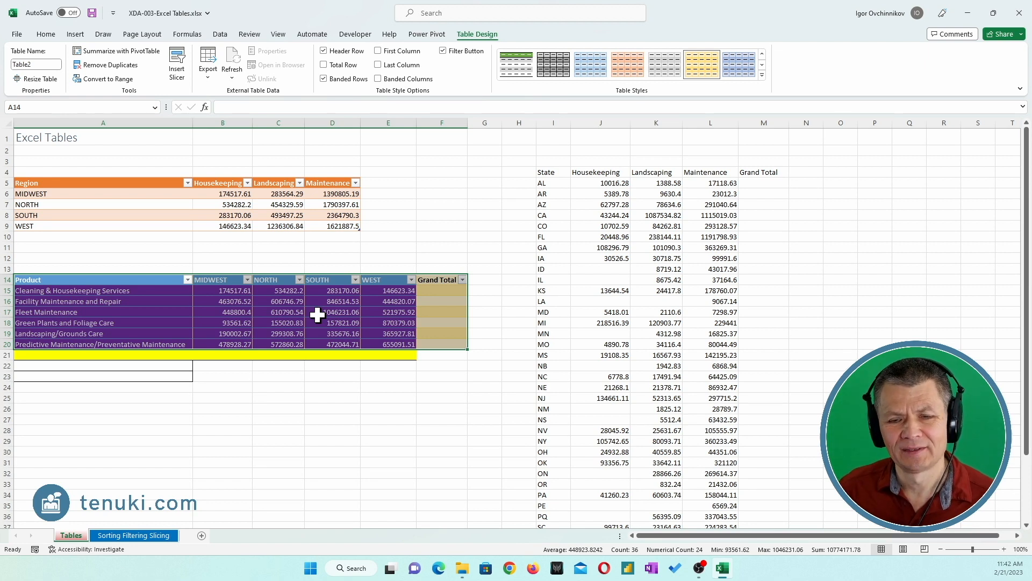
right_click(625, 70)
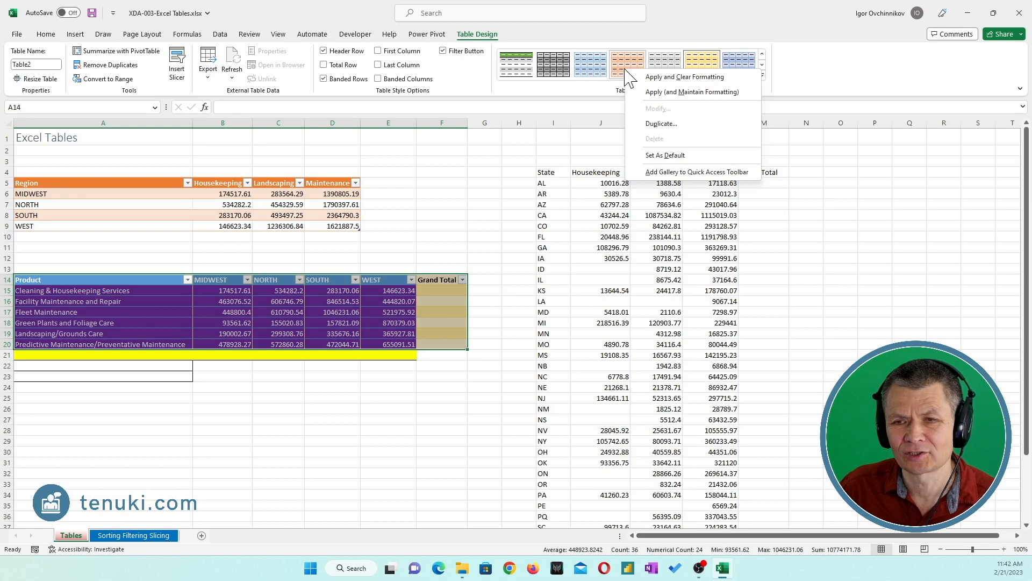
left_click(656, 78)
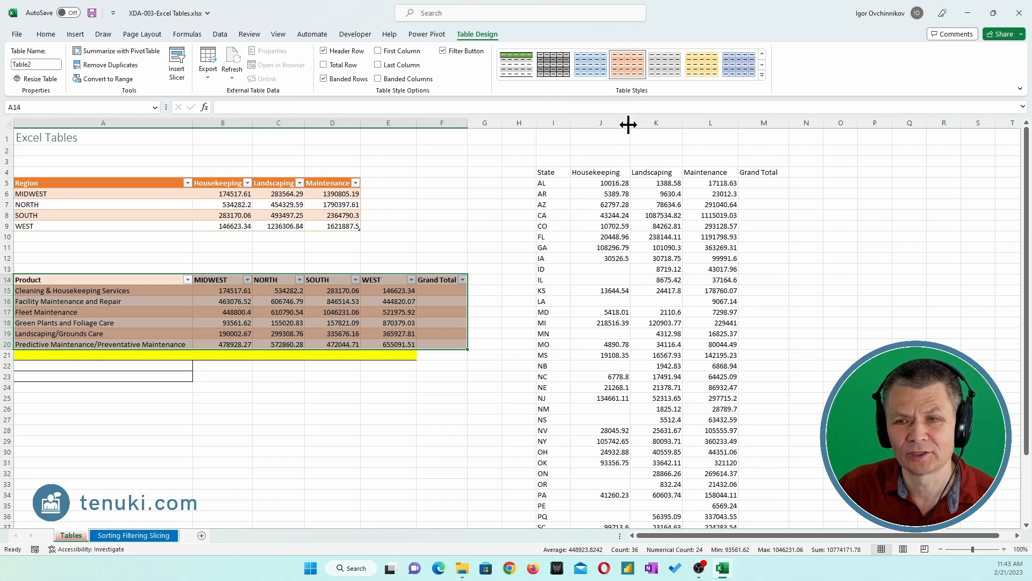
left_click(590, 64)
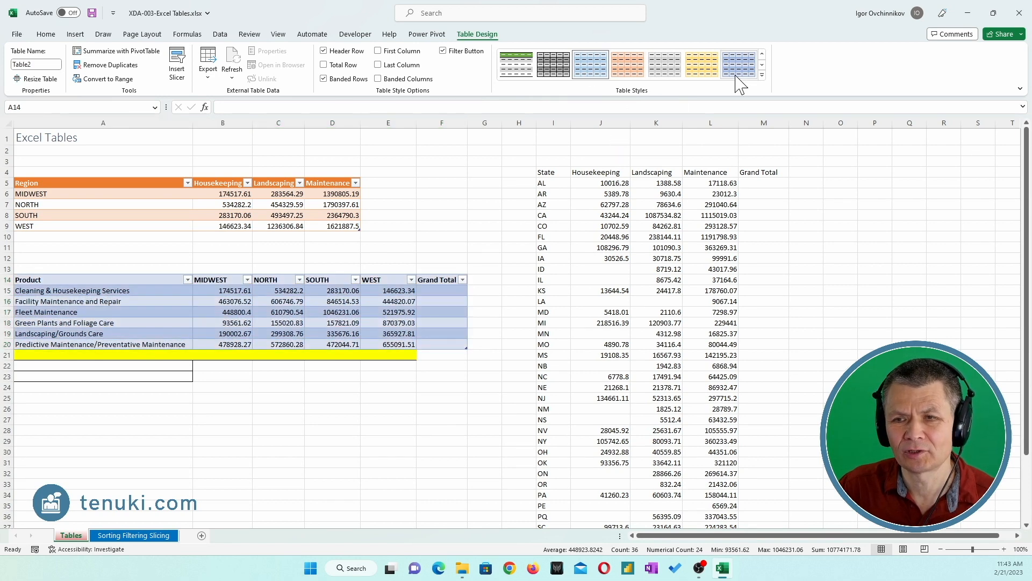
left_click(762, 76)
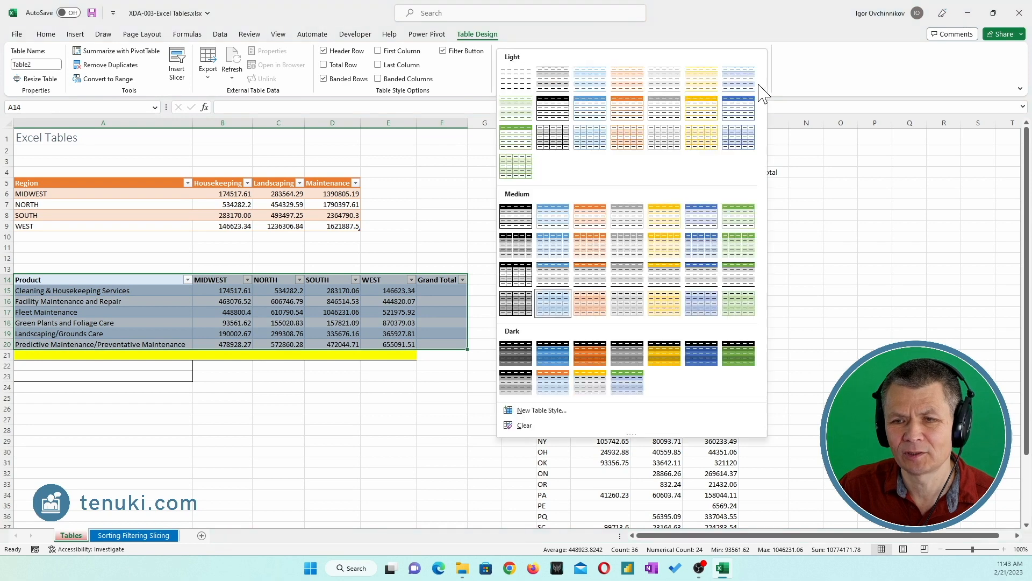
left_click(694, 241)
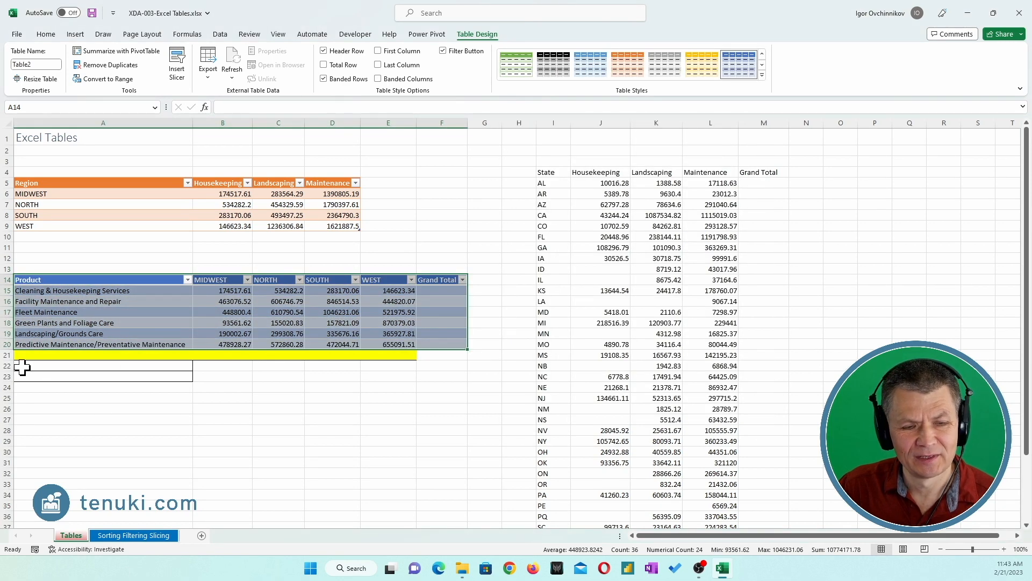
- Enter "Something" in A21, directly below the product table, to extend the table by one row
left_click_drag(19, 356, 409, 355)
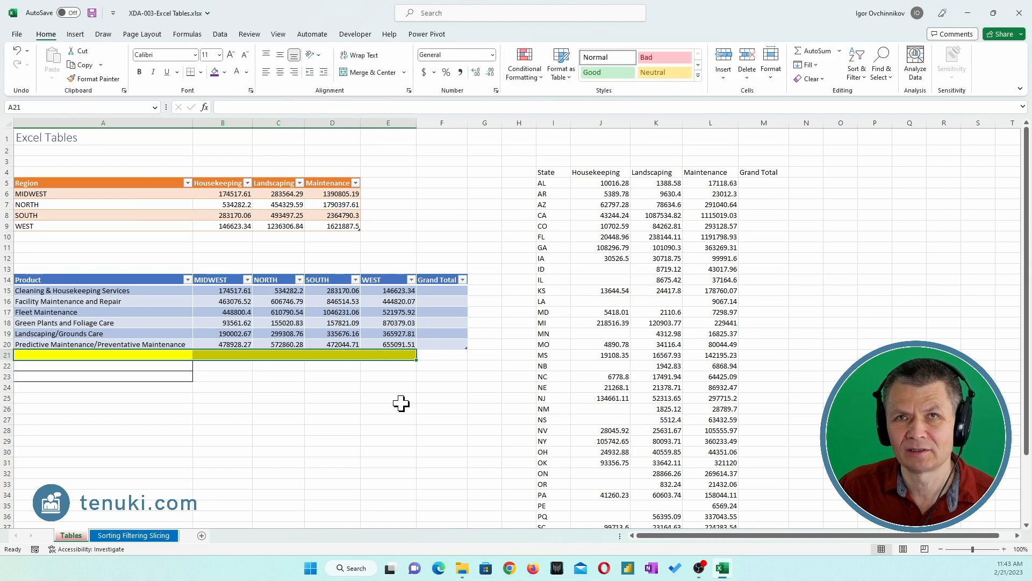
left_click(139, 355)
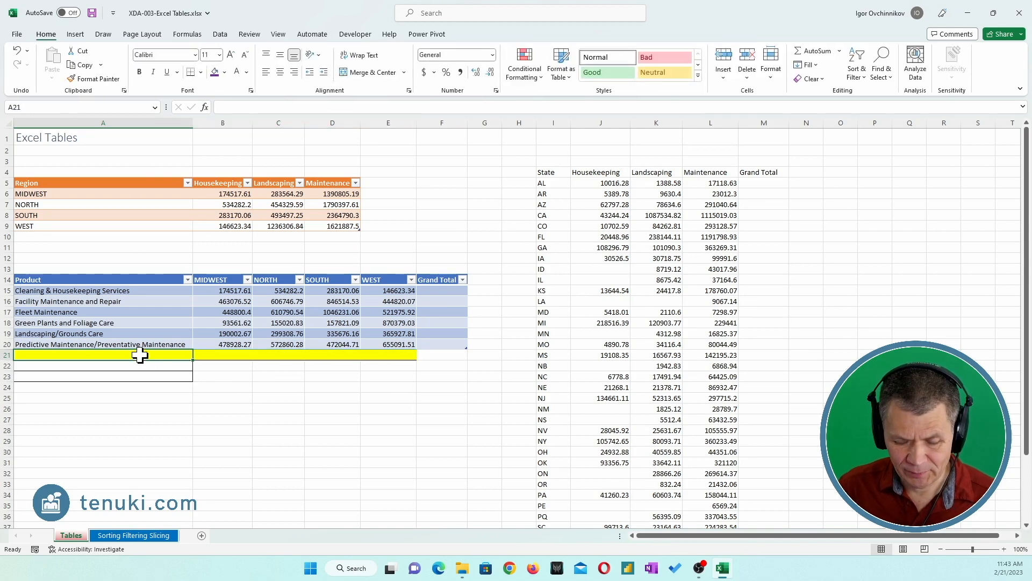
type("Something")
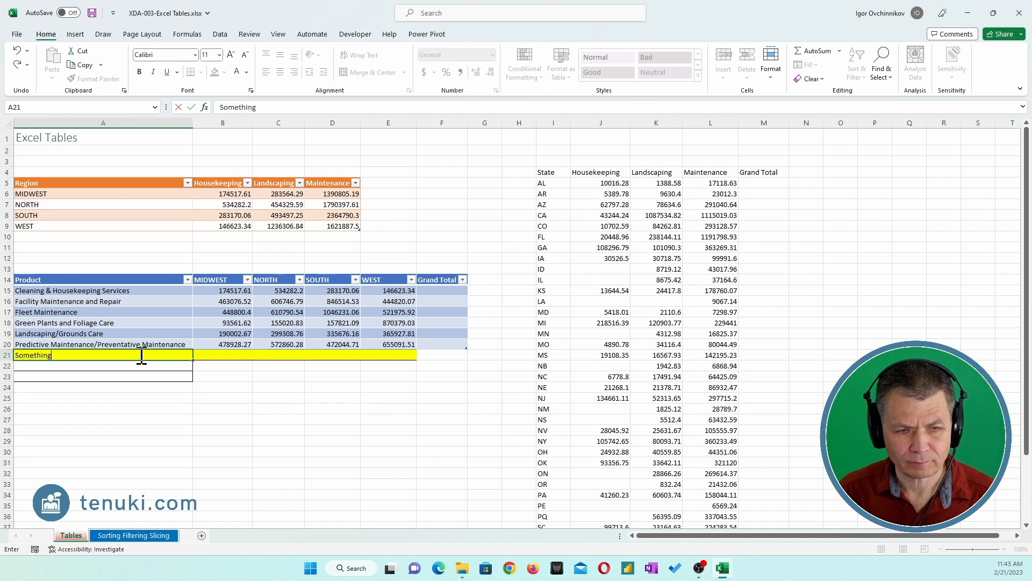
key("Return")
- Circle the resize handle at the product table's lower-right corner with the screen pen, and clear the drawing
left_click_drag(139, 355, 409, 354)
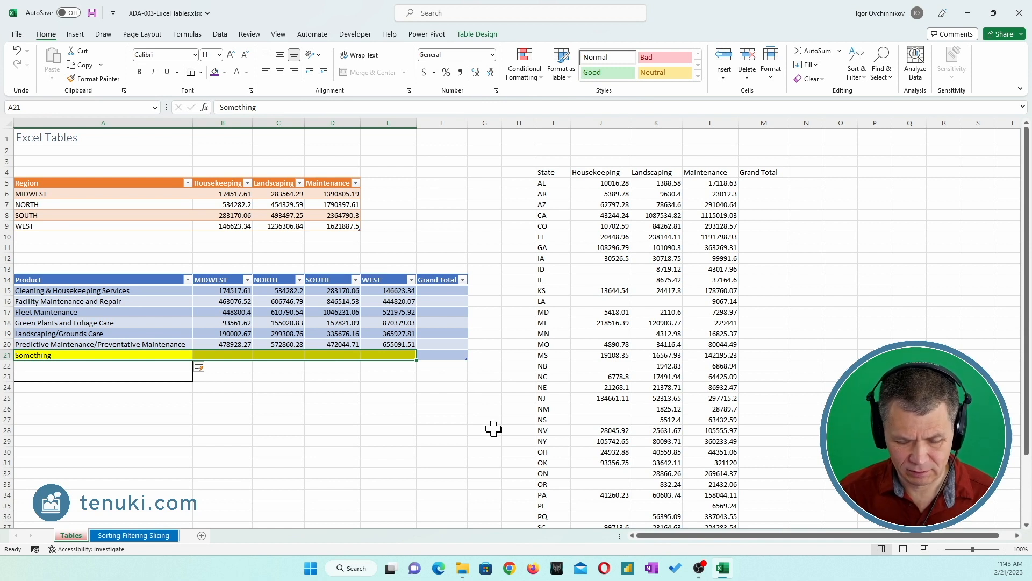
key("ctrl+shift+3")
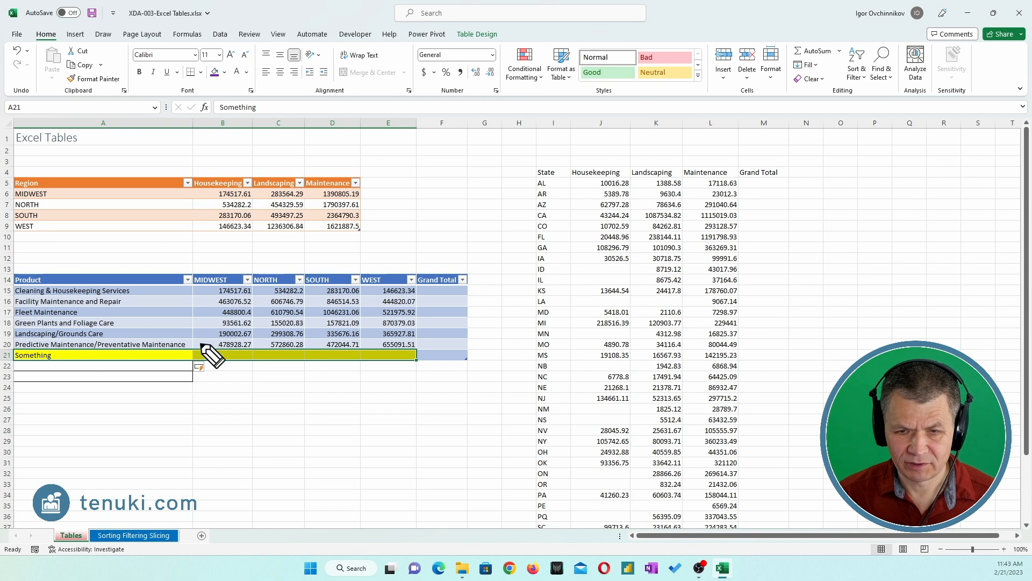
mouse_move(478, 352)
left_mouse_down()
mouse_move(450, 352)
mouse_move(466, 359)
left_mouse_up()
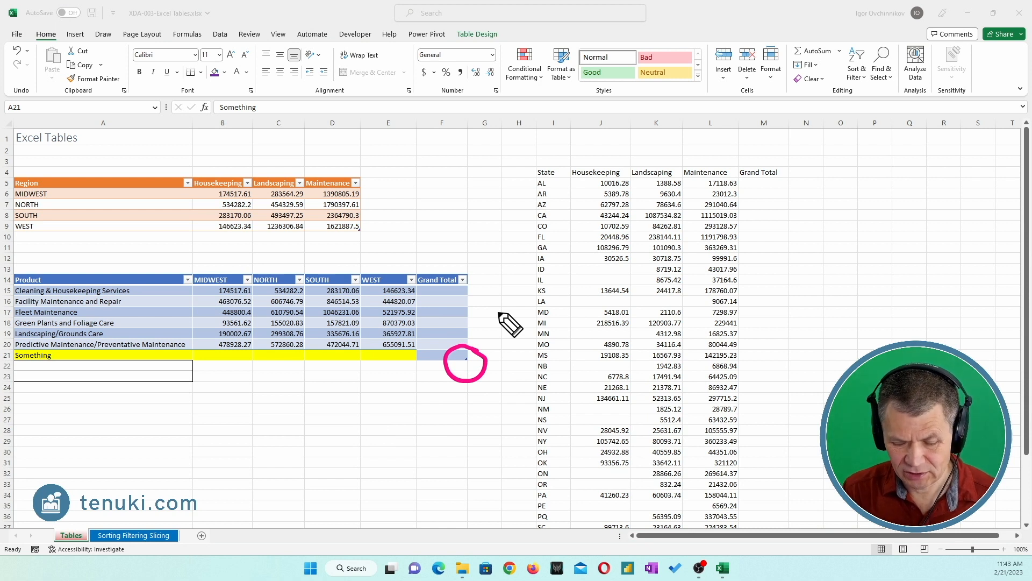
key("Escape")
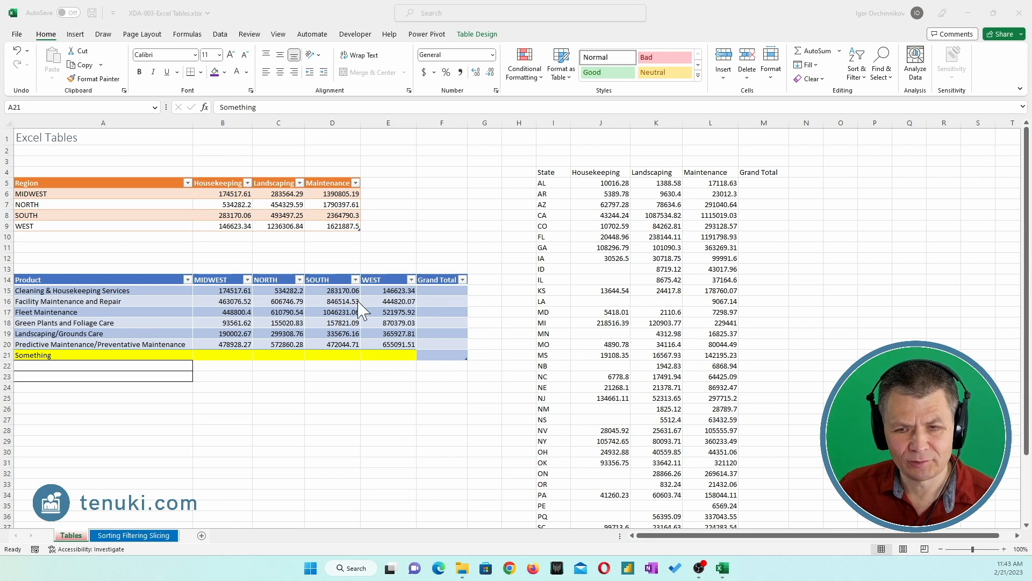
- Format the state data starting at I4 as a table with headers, using a green medium style
left_click(645, 226)
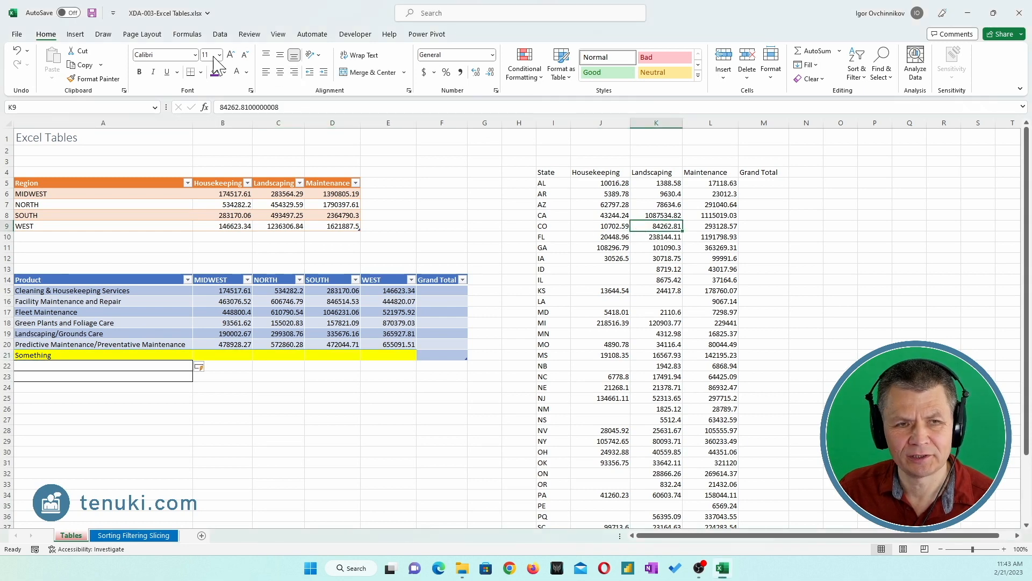
left_click(73, 35)
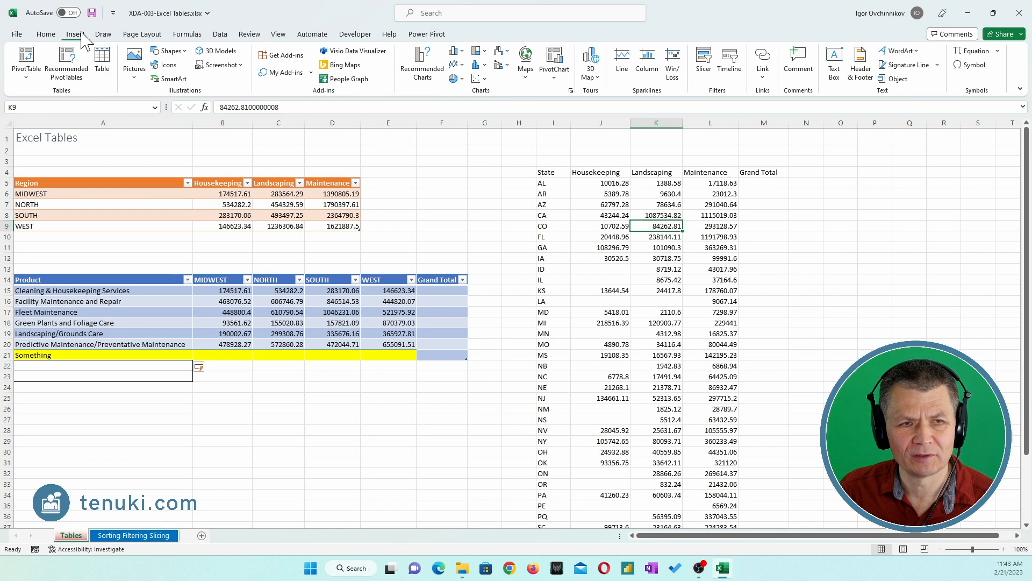
left_click(46, 36)
left_click(561, 67)
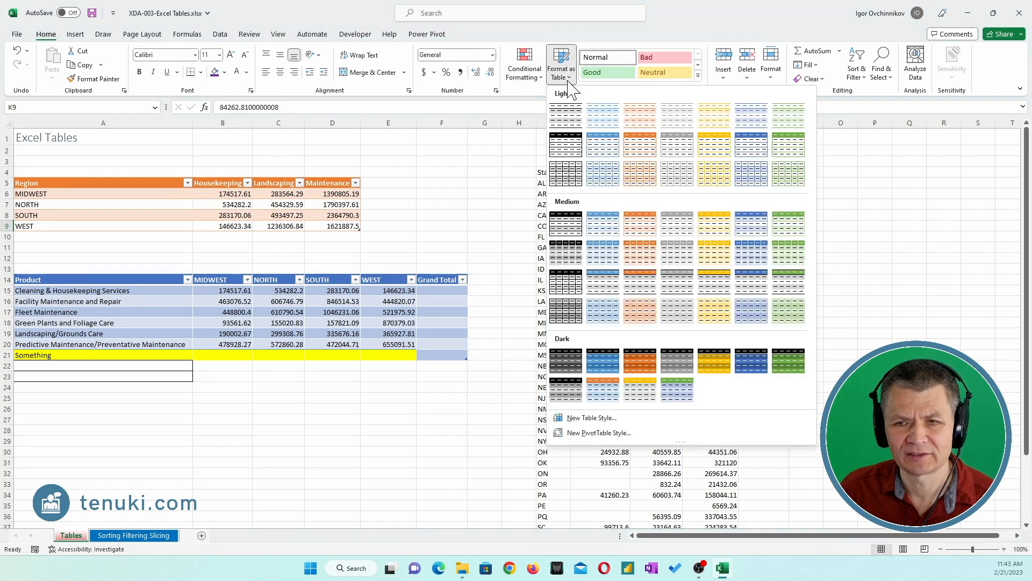
left_click(785, 264)
left_click(512, 371)
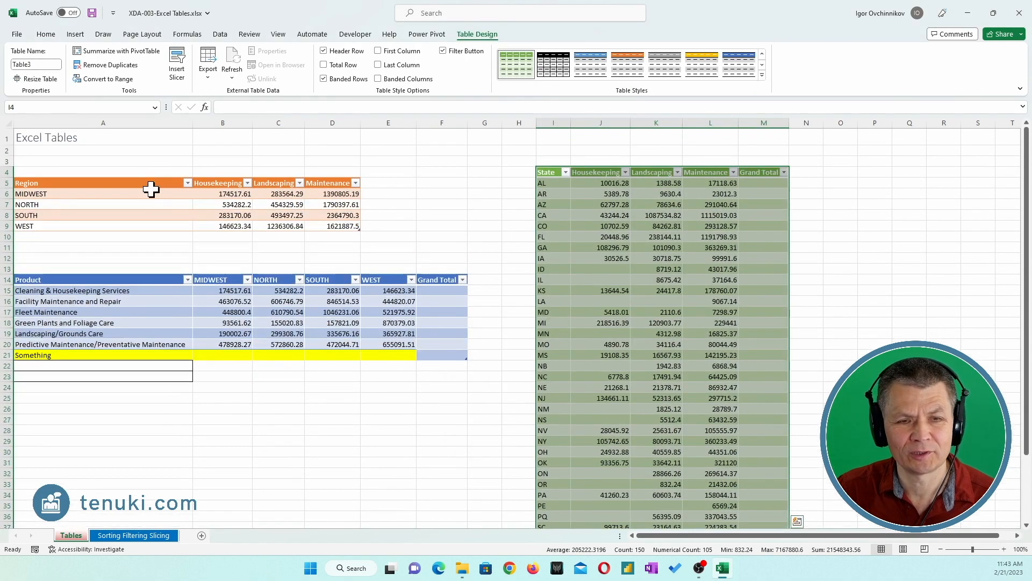
- Rename the product table as Products
left_click(161, 196)
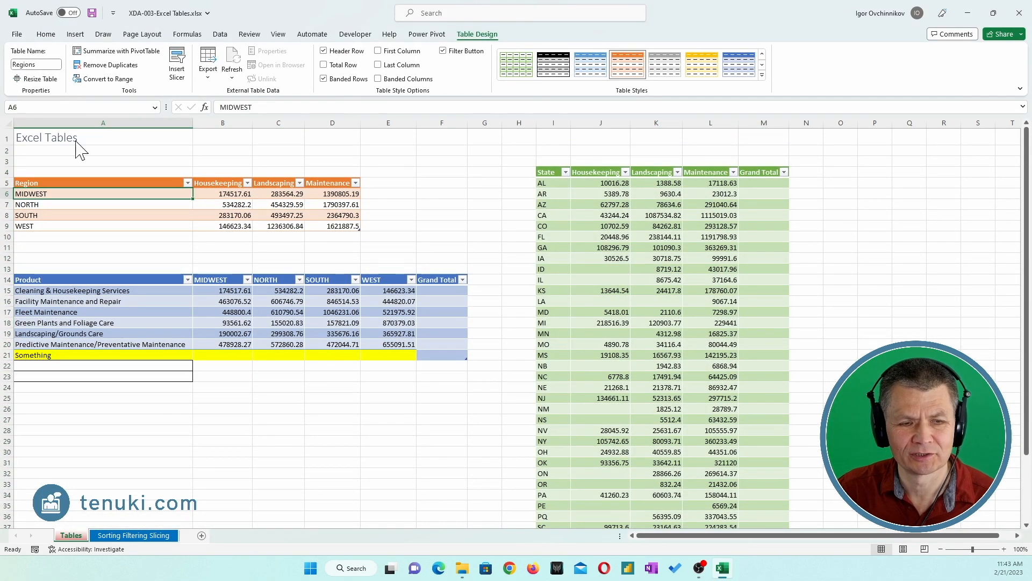
left_click(269, 313)
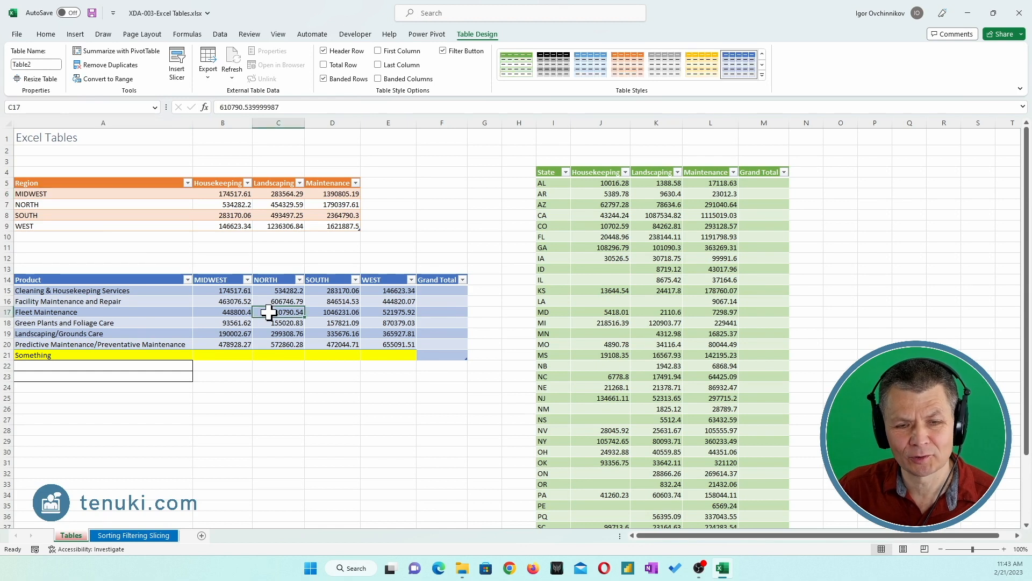
left_click(38, 63)
type("Products")
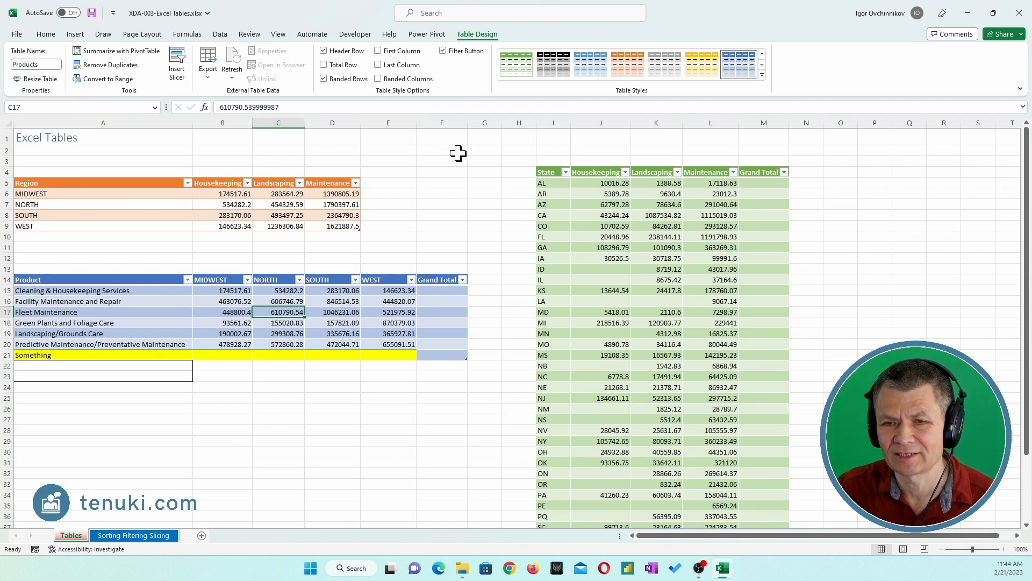
- Rename the state table as States
left_click(629, 278)
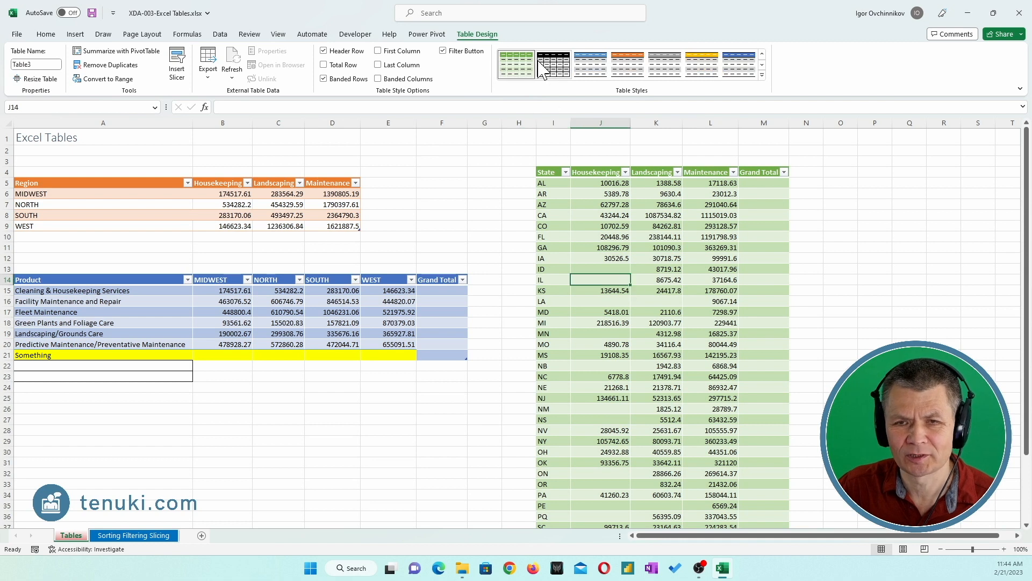
left_click(57, 64)
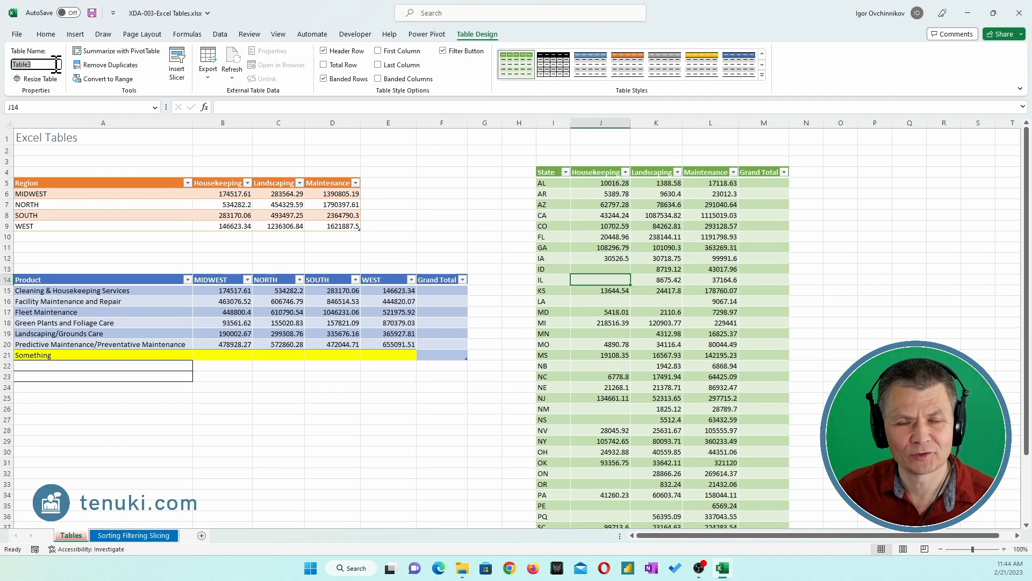
type("States")
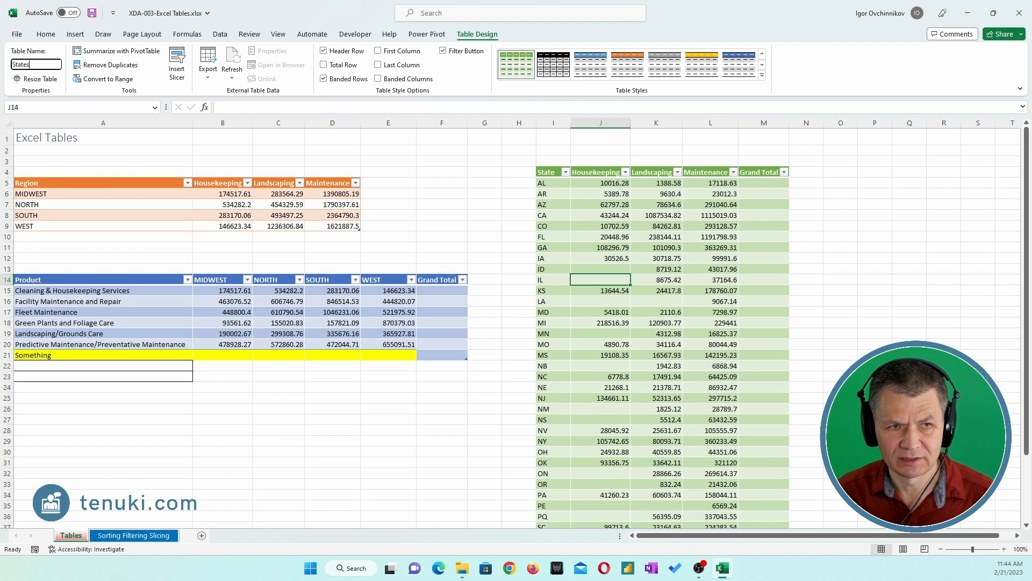
key("Return")
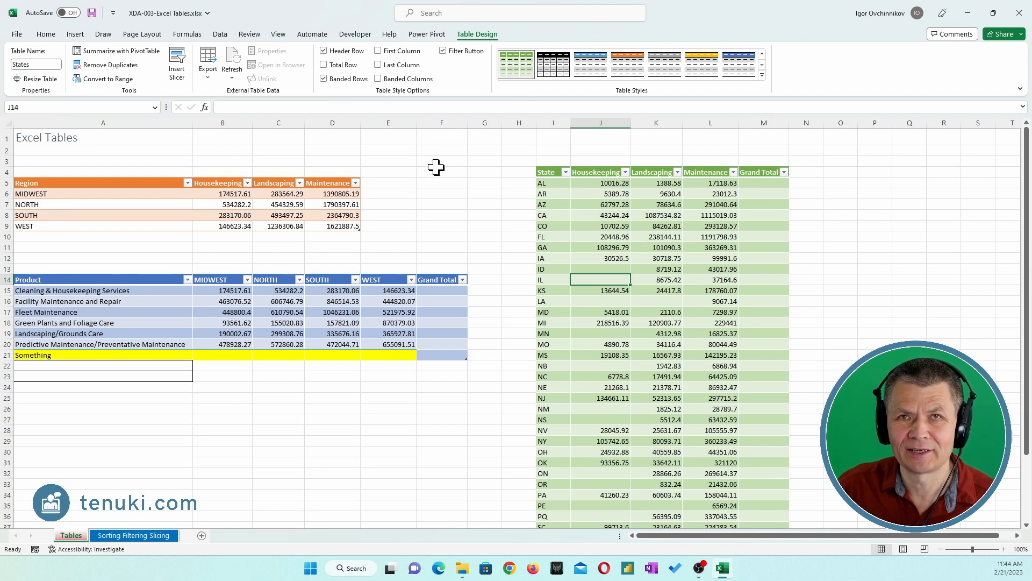
- Enter "Total" in E5, directly beside the Maintenance header, to extend the region table by one column
left_click(341, 203)
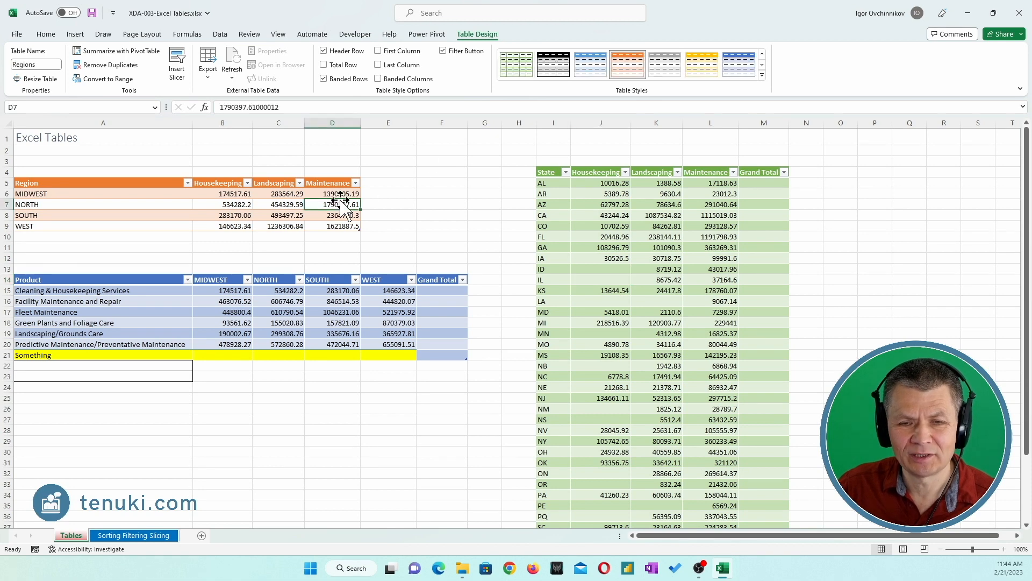
left_click(384, 184)
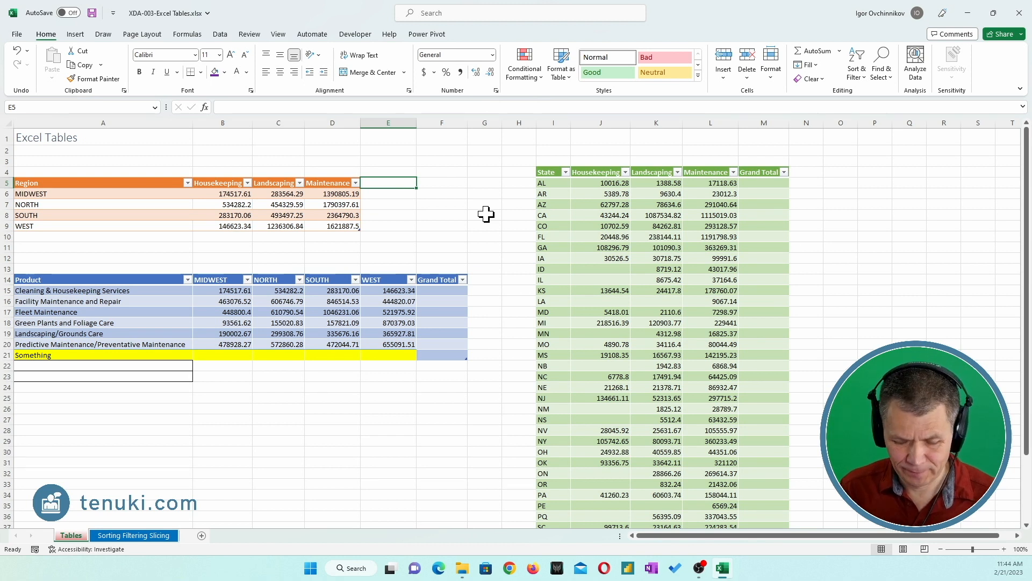
type("Total")
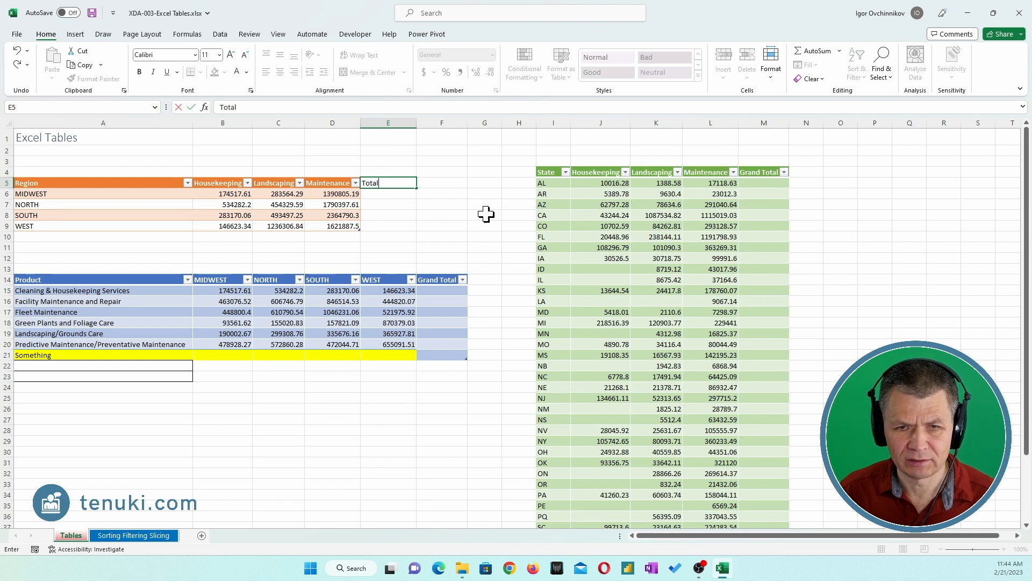
key("Return")
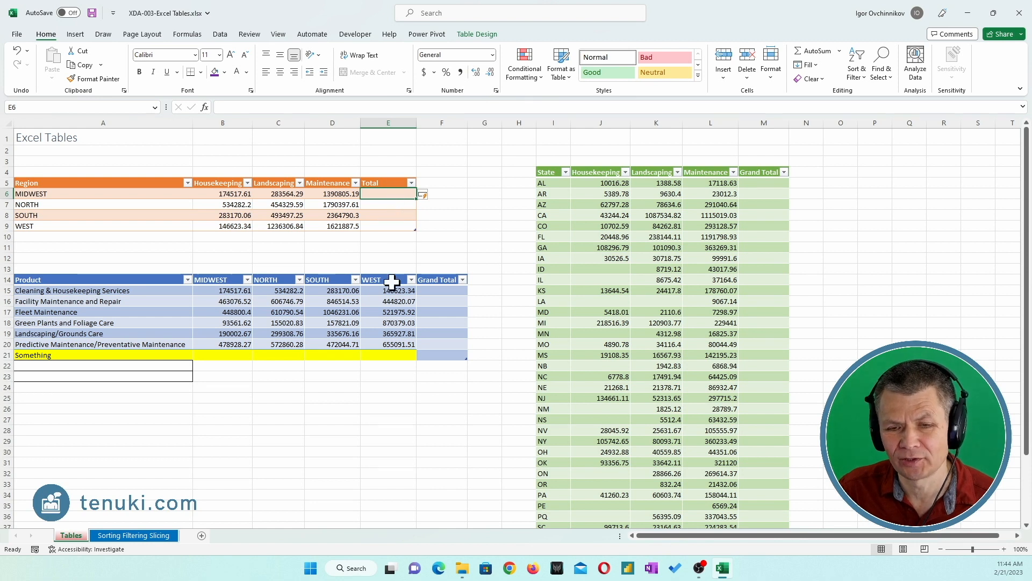
- Apply the orange medium style to the product table with its manual formatting cleared, and restyle the table in the light blue medium style
left_click_drag(106, 355, 442, 355)
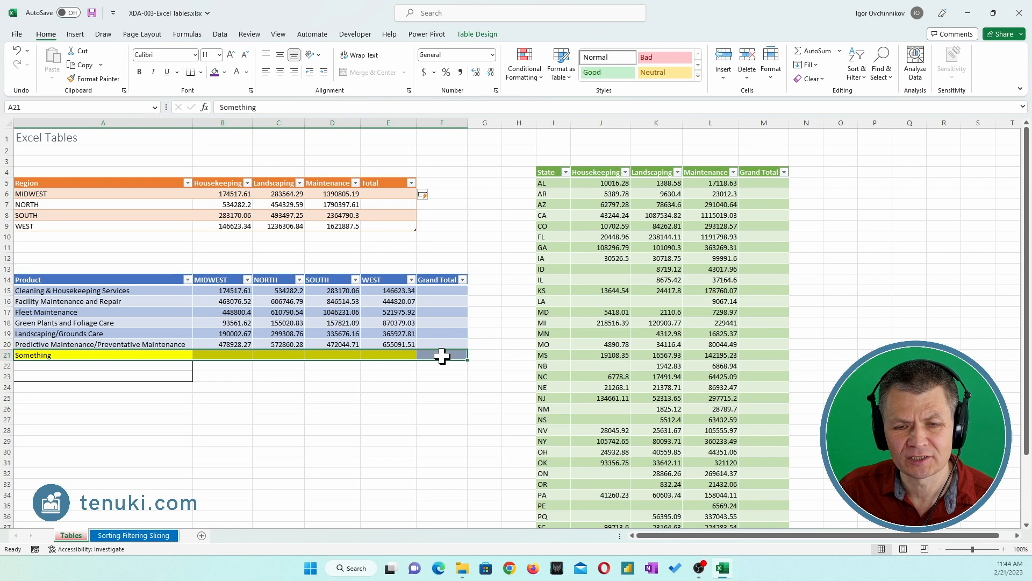
left_click(370, 343)
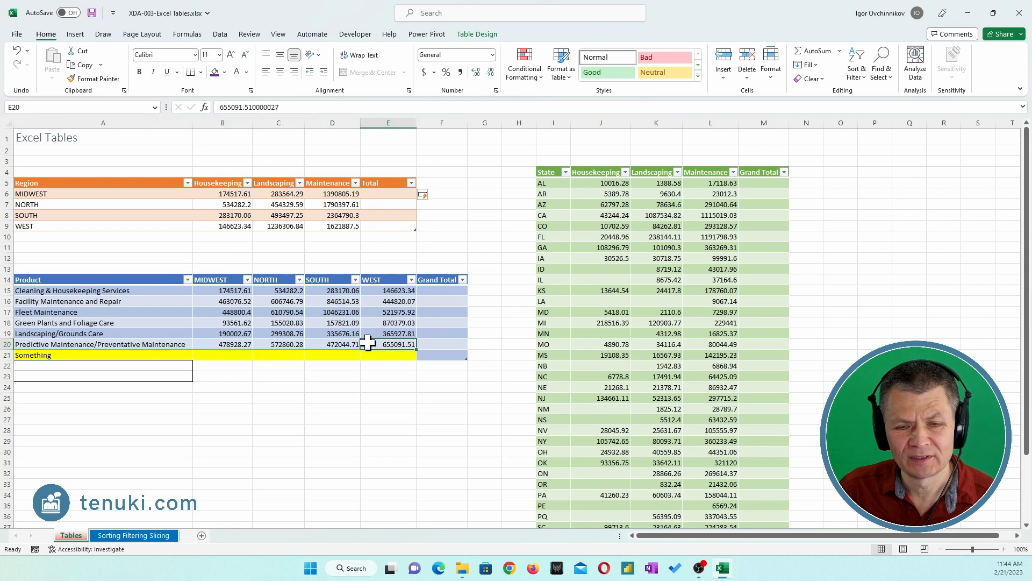
left_click(474, 36)
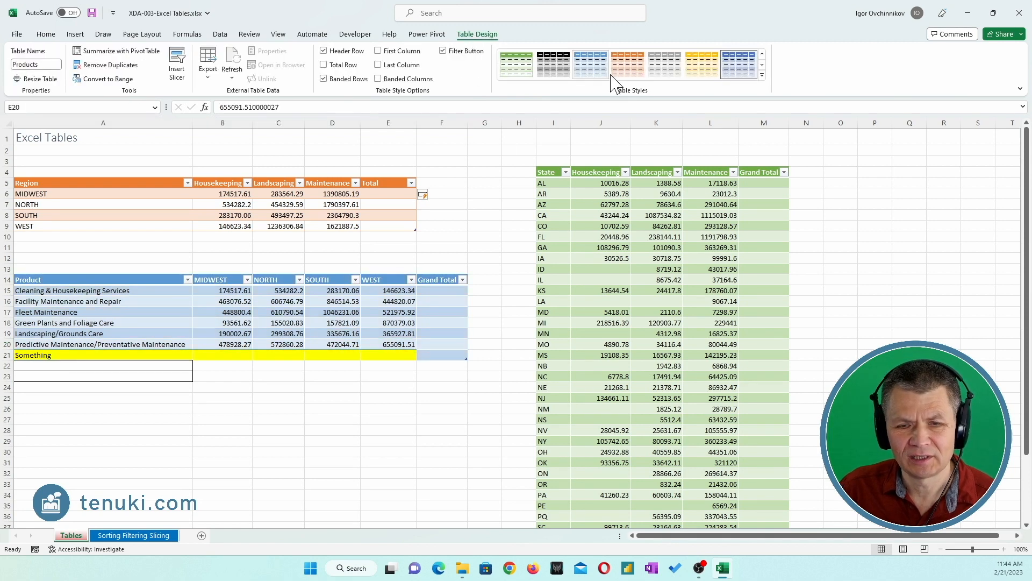
right_click(636, 68)
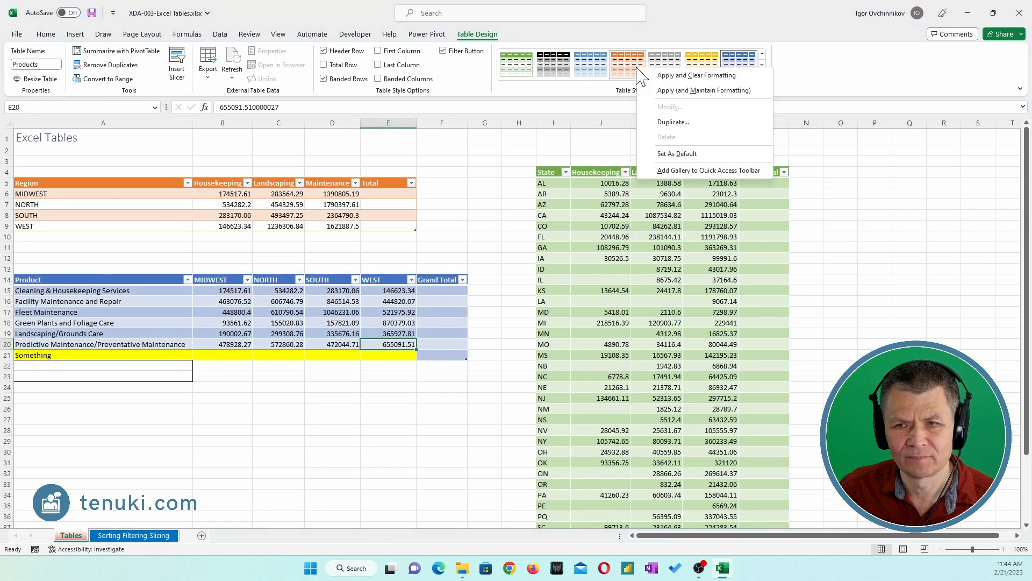
left_click(654, 76)
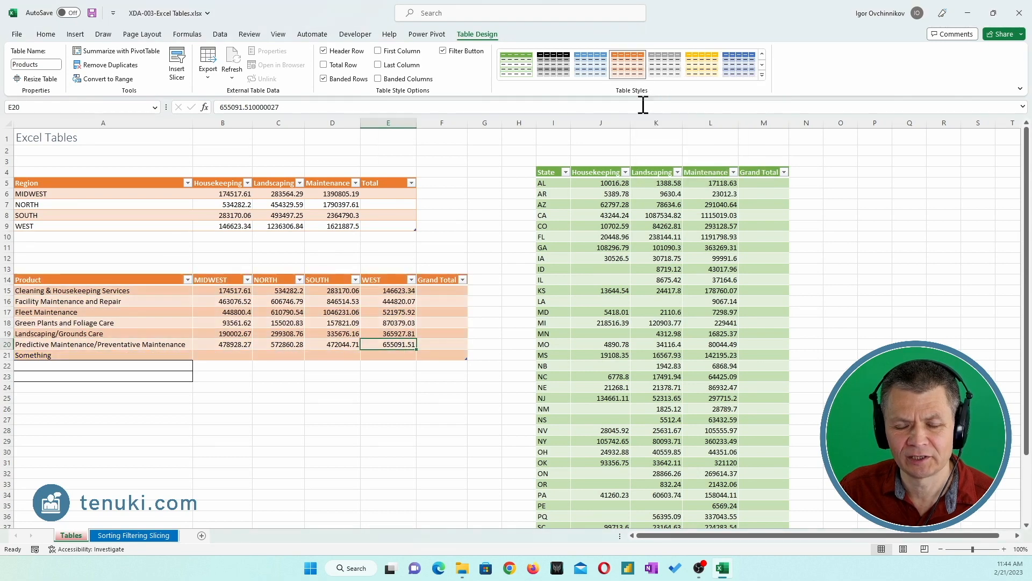
left_click(262, 312)
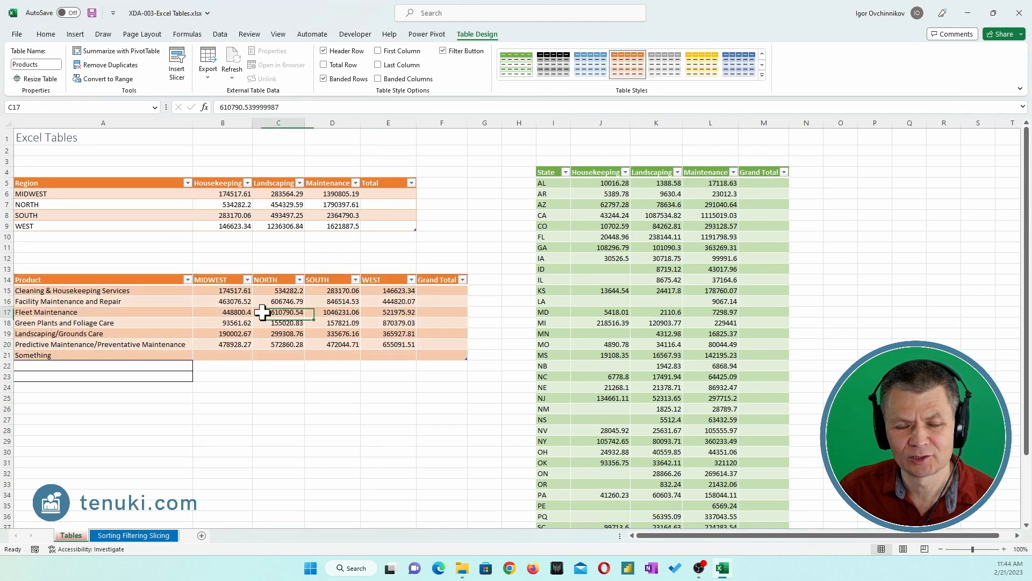
left_click(596, 69)
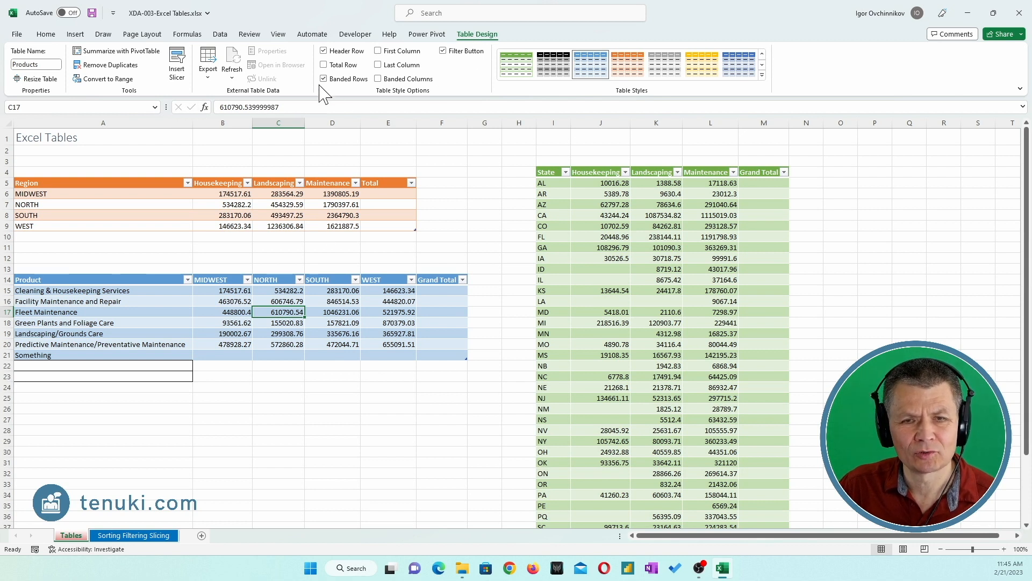
- Add a total row to the product table and set its WEST column to Sum
left_click(324, 66)
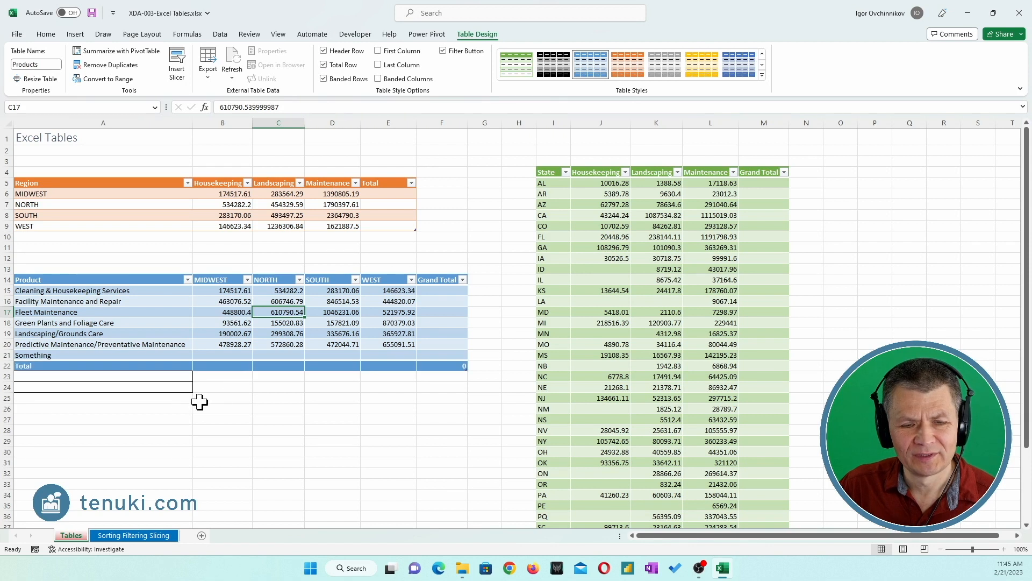
left_click_drag(62, 367, 435, 368)
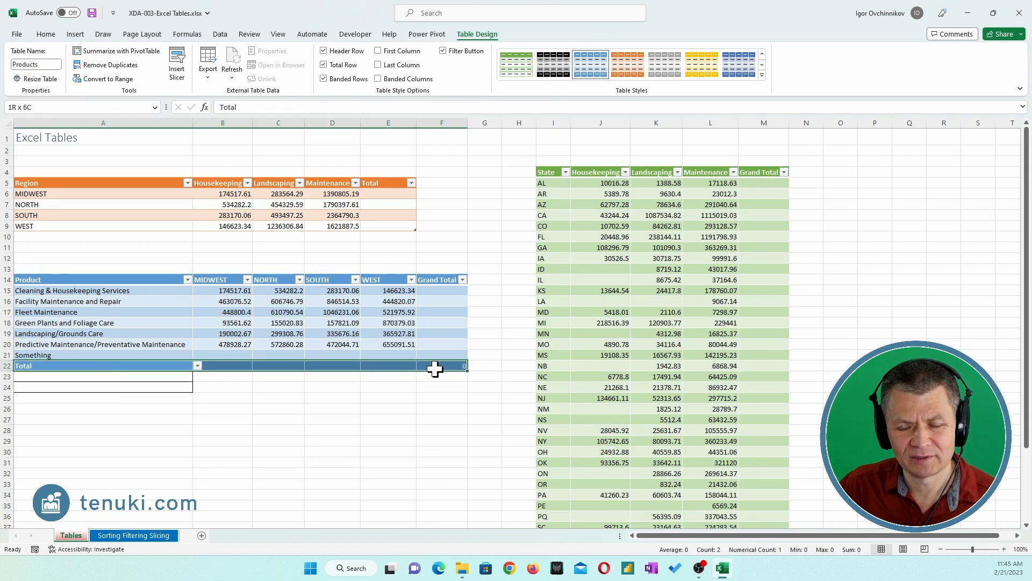
left_click(405, 368)
left_click(422, 366)
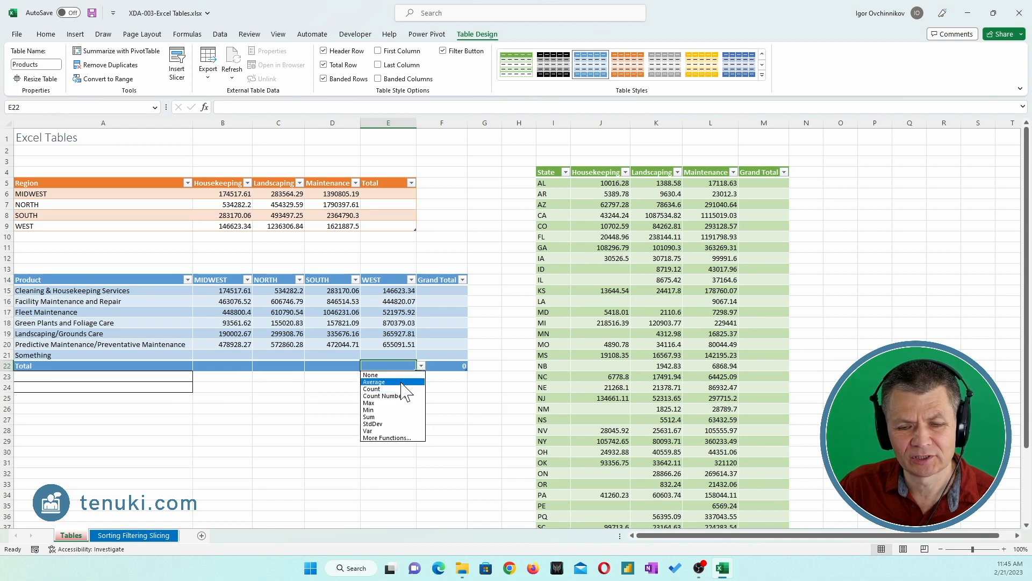
left_click(379, 417)
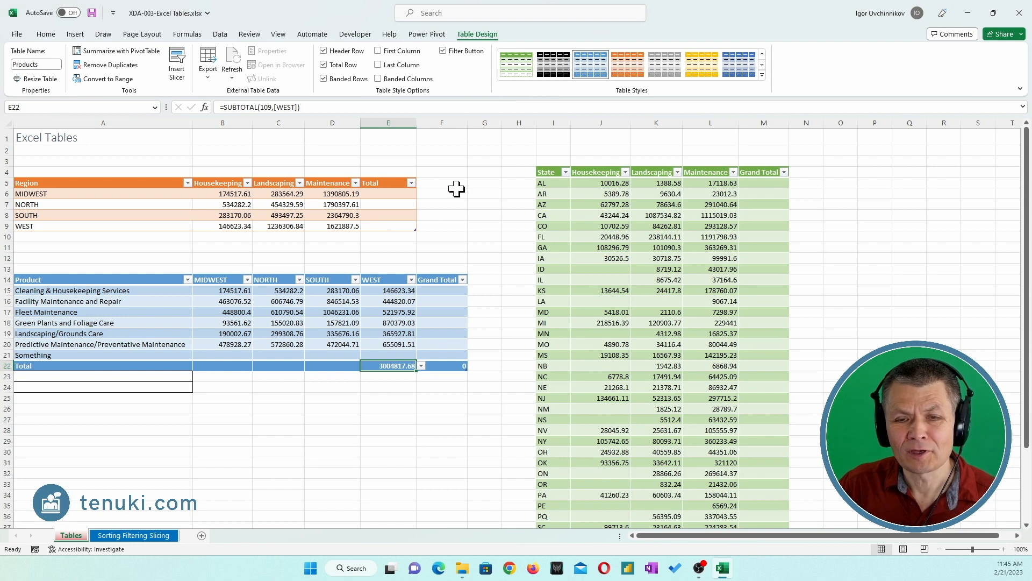
- Fill the region table's Total column by entering =SUM(Regions[@[Housekeeping]:[Maintenance]]) in E6
left_click(396, 194)
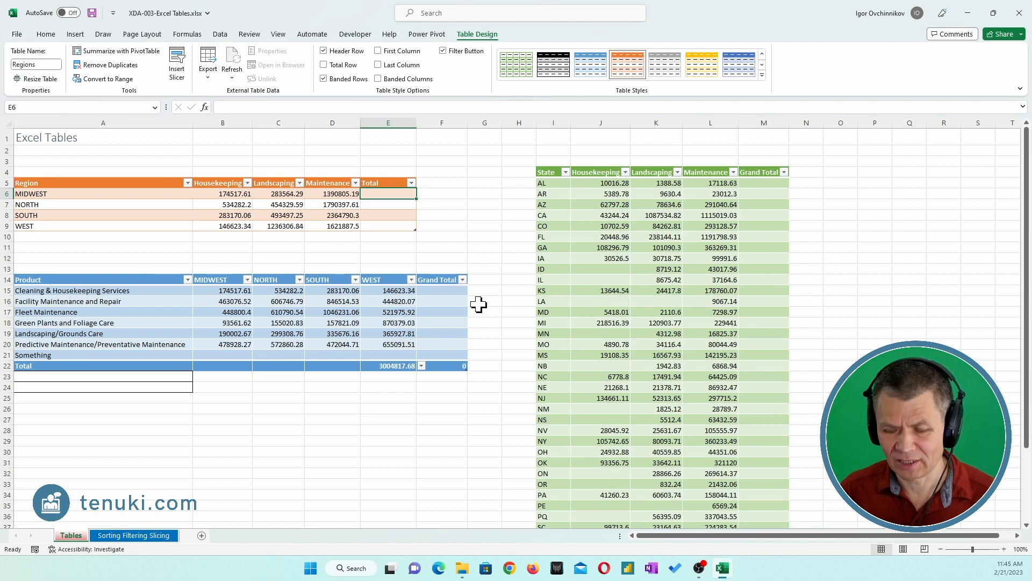
type("=")
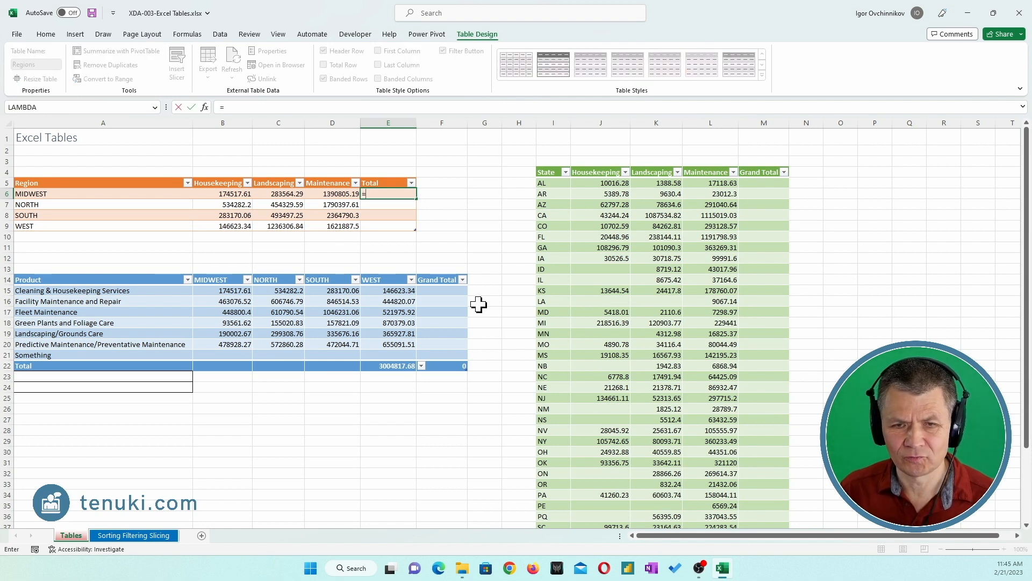
type("sum")
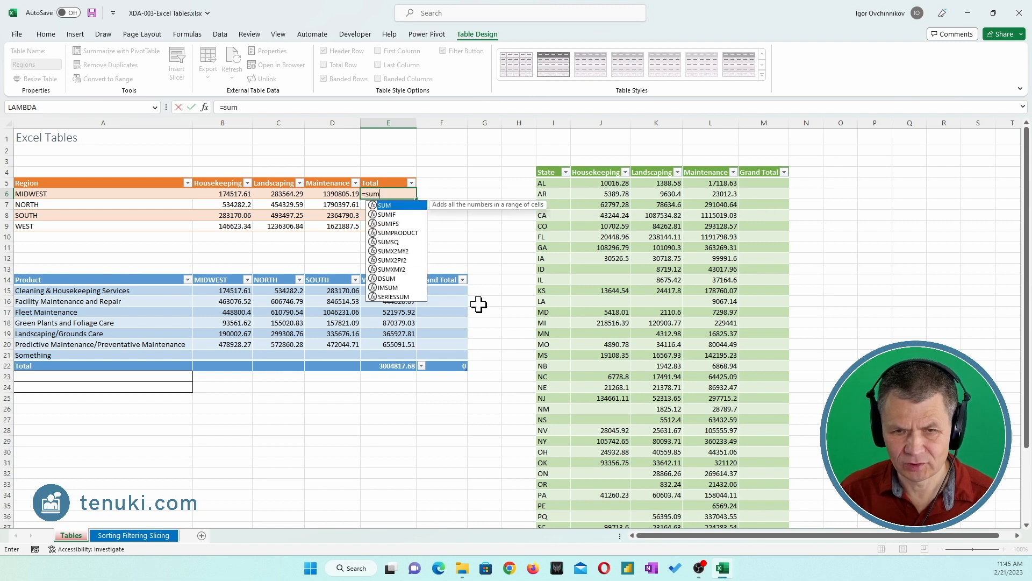
key("Tab")
key("Left")
key("shift+Left")
key("shift+Left")
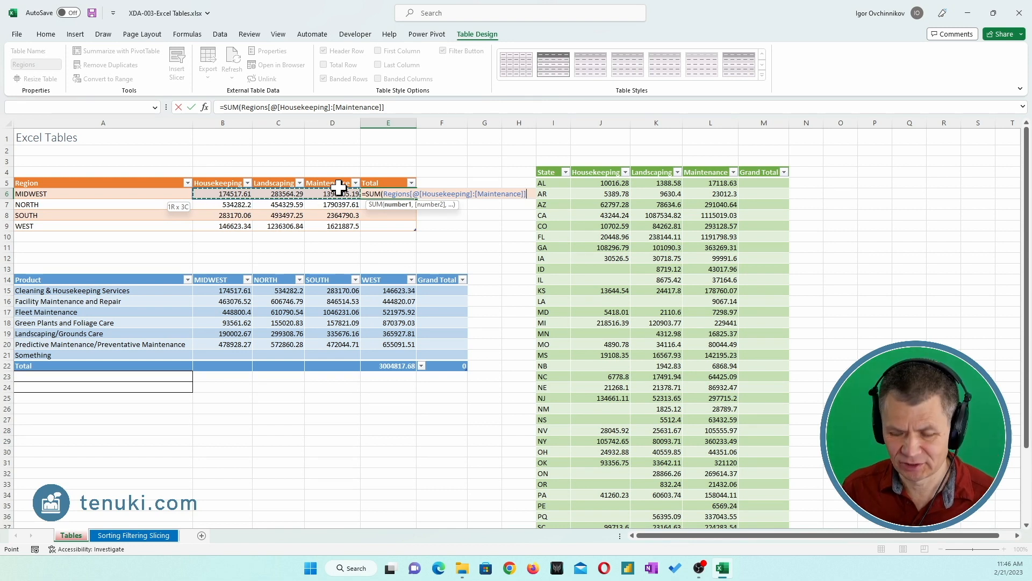
key("Return")
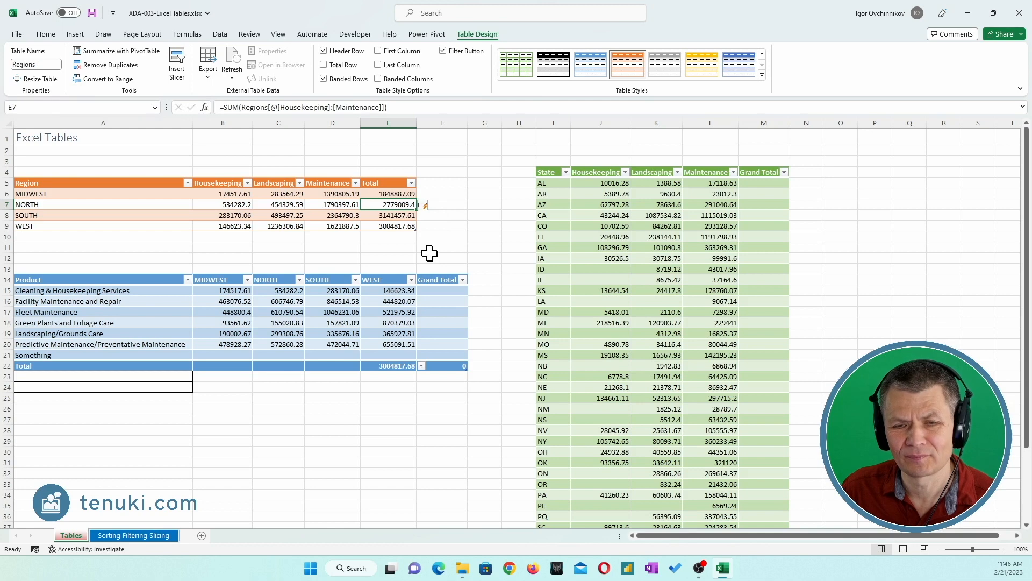
left_click(478, 196)
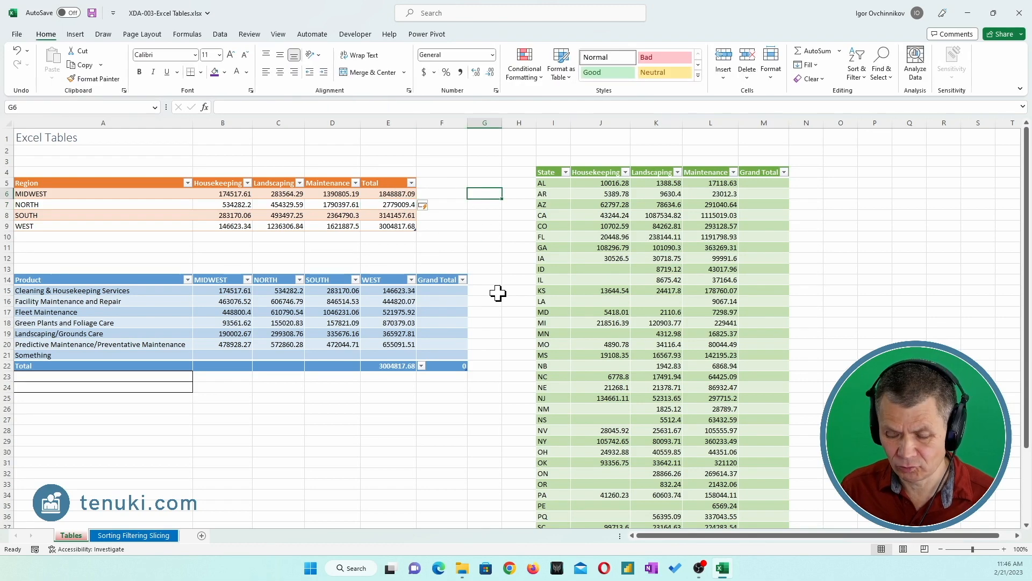
type("=")
key("Left")
key("Left")
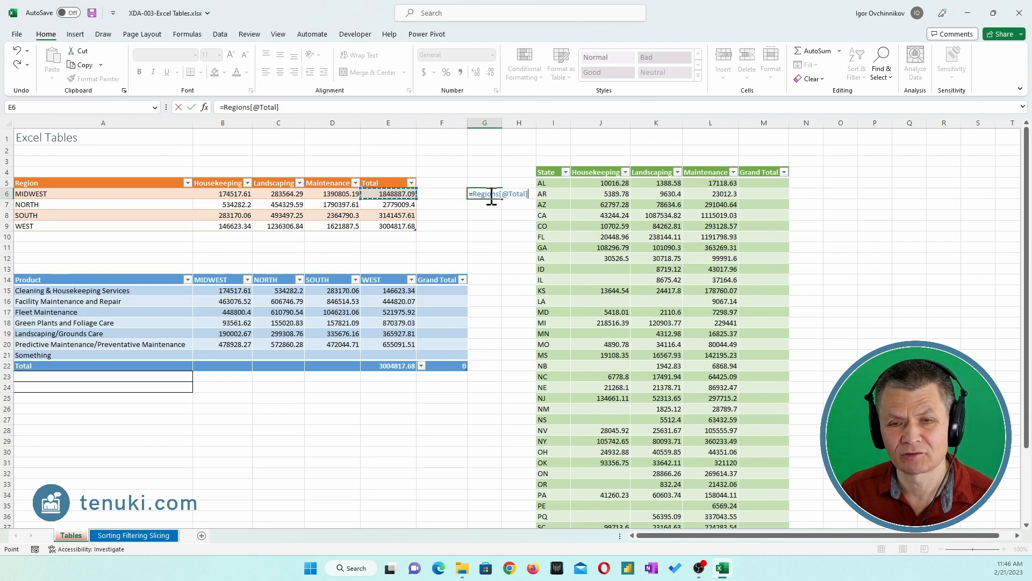
key("Escape")
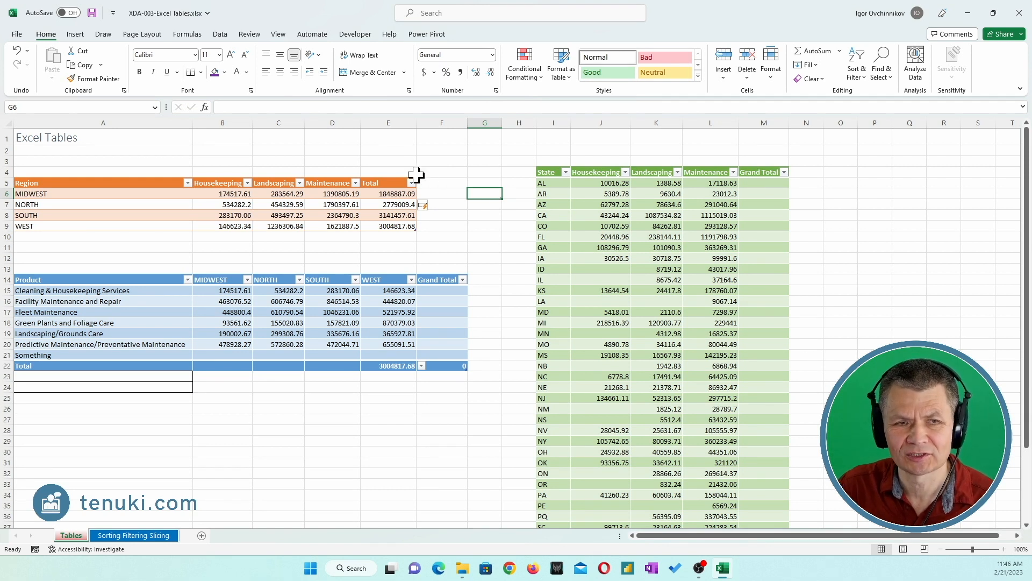
- Turn off the use of table names in formulas in the program's formula options
left_click(16, 34)
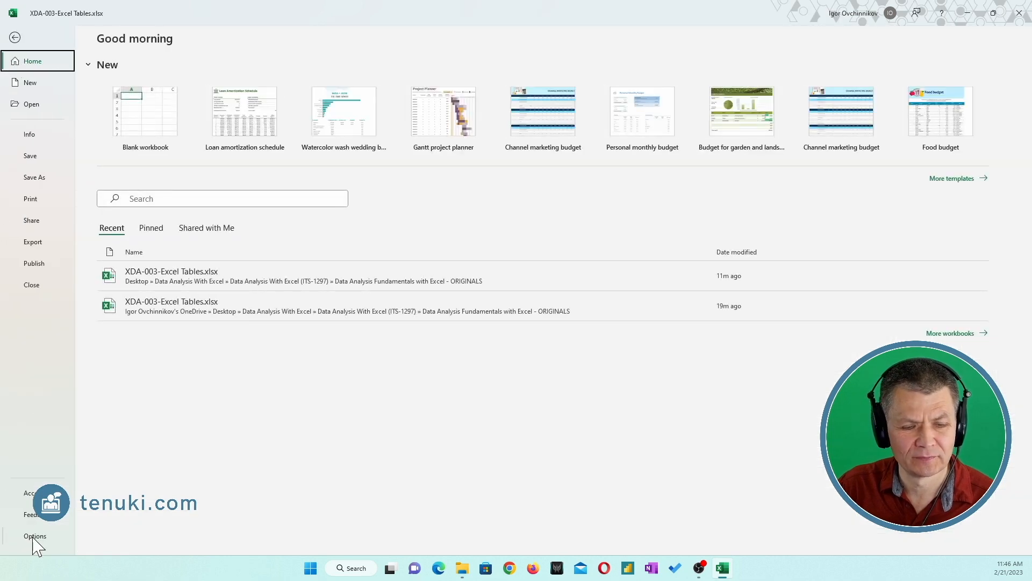
left_click(31, 536)
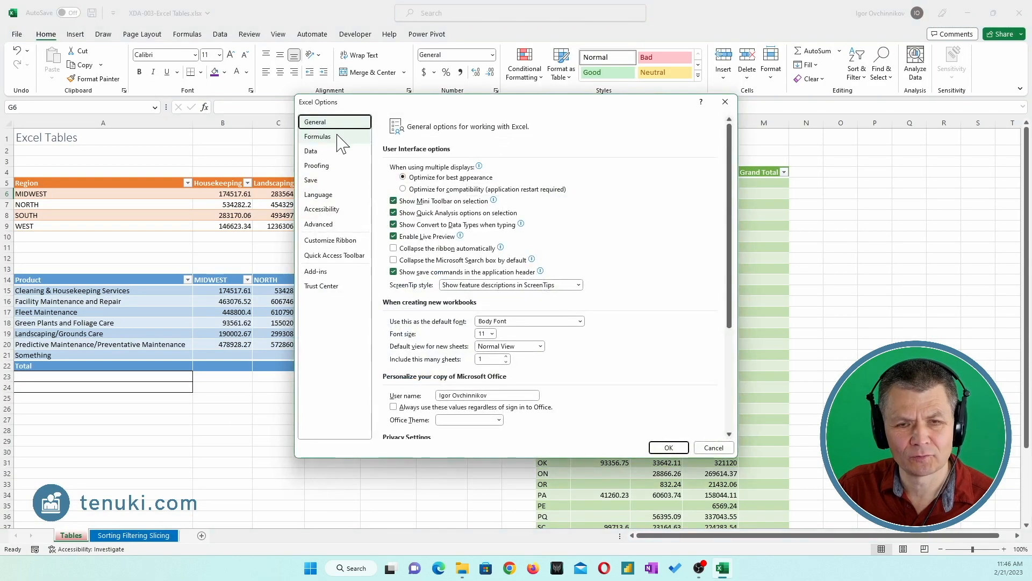
left_click(340, 138)
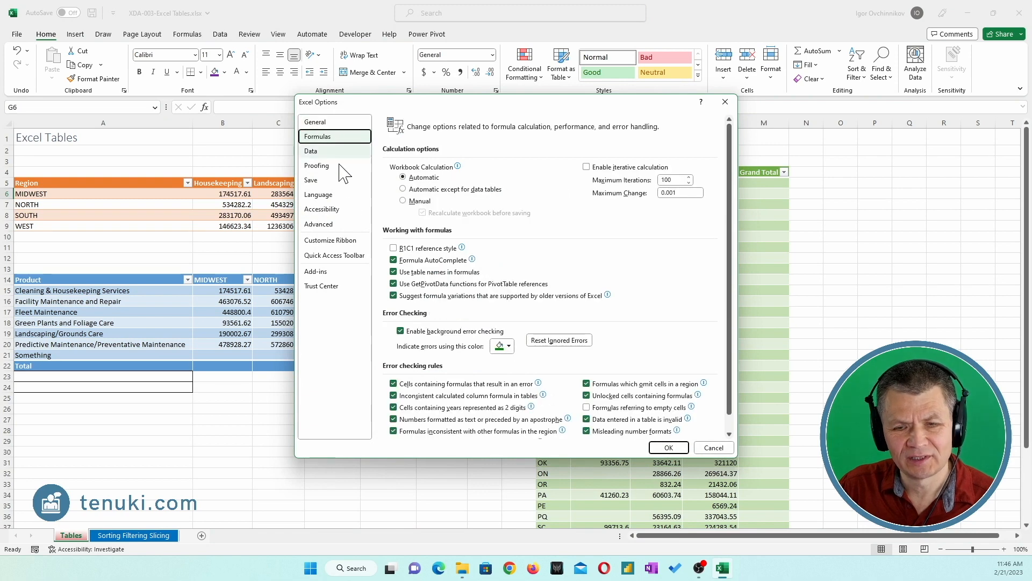
left_click(394, 272)
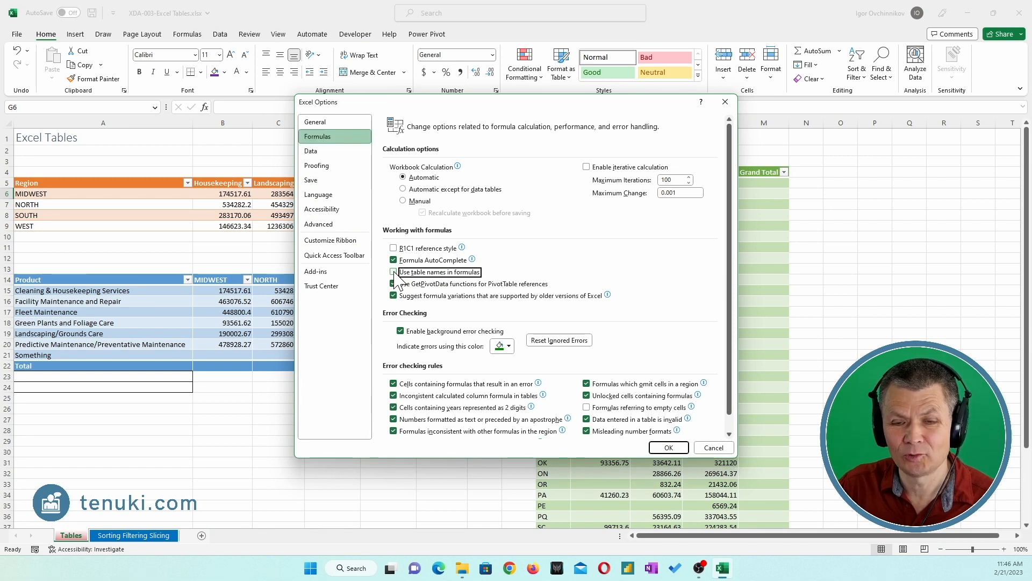
left_click(671, 447)
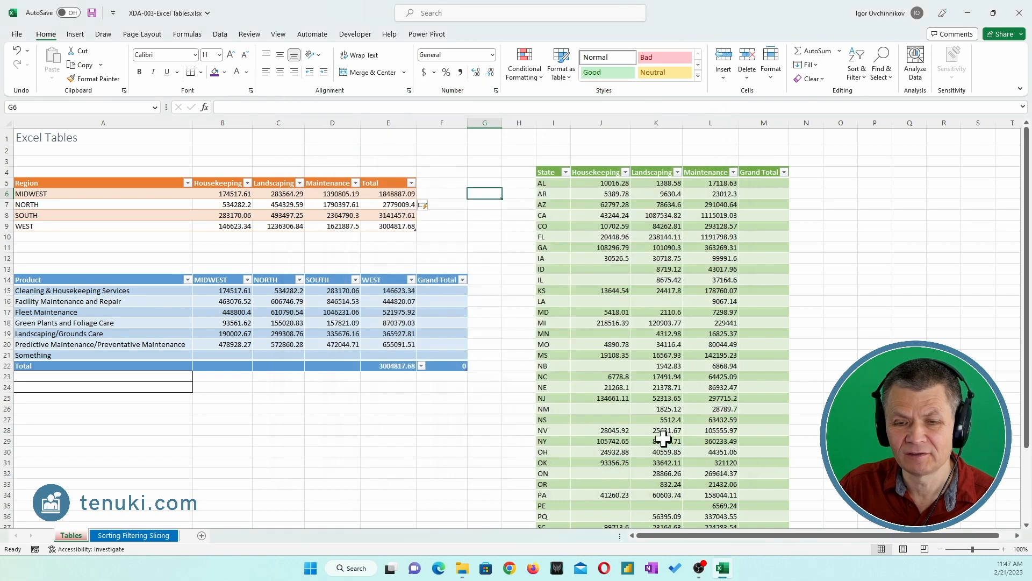
- Fill the product table's Grand Total column by entering =SUM(B15:E15) in F15
left_click(458, 291)
type("=SUM(")
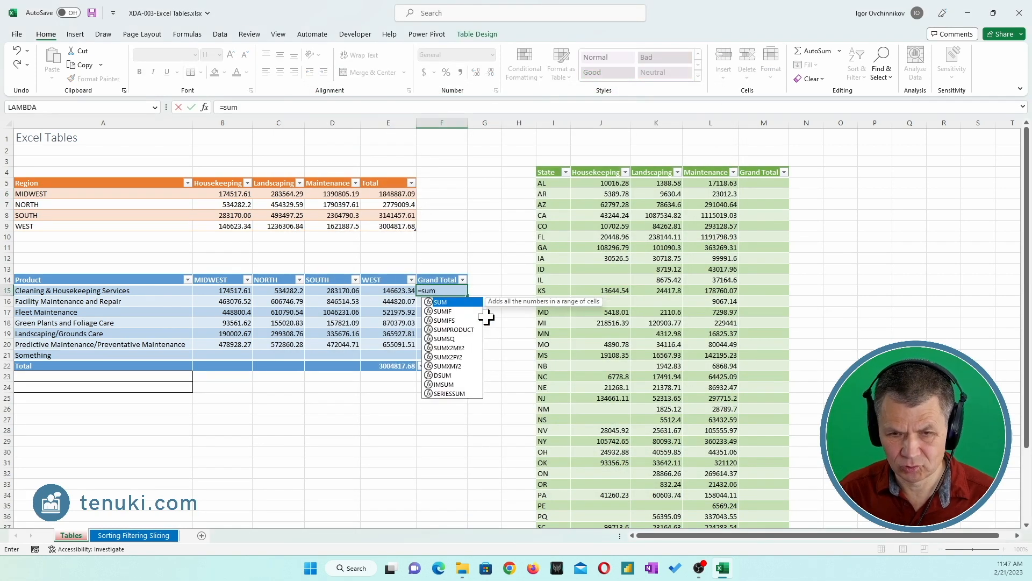
key("Left")
key("shift+Left")
key("shift+Left")
key("shift+Left")
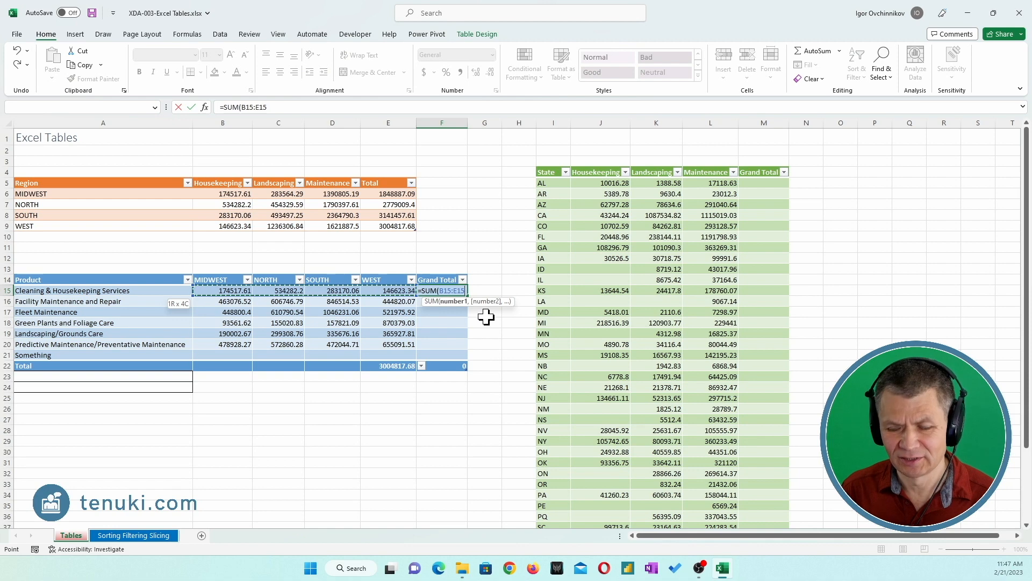
key("Return")
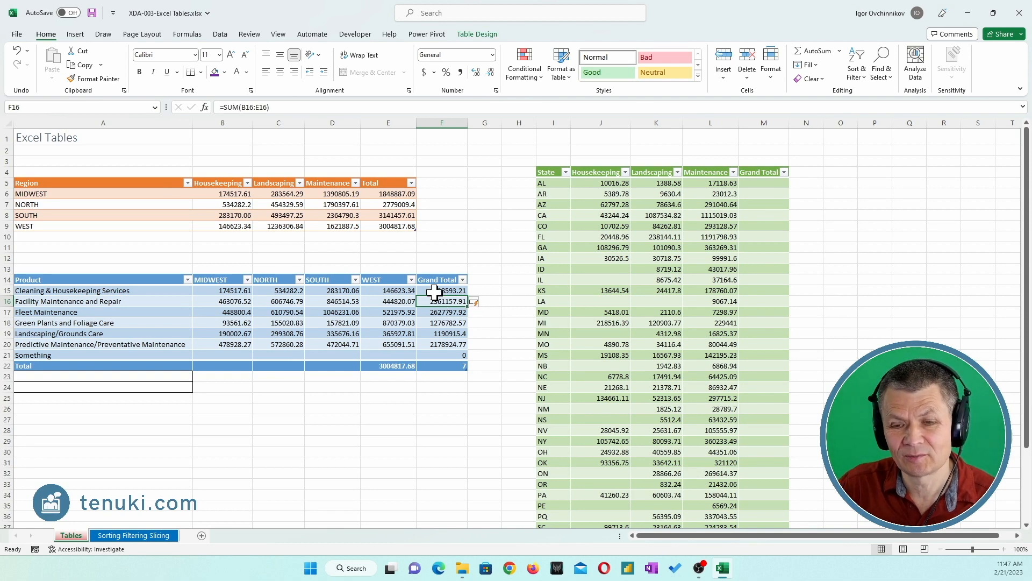
- Turn the use of table names in formulas back on in the program's formula options
left_click(18, 36)
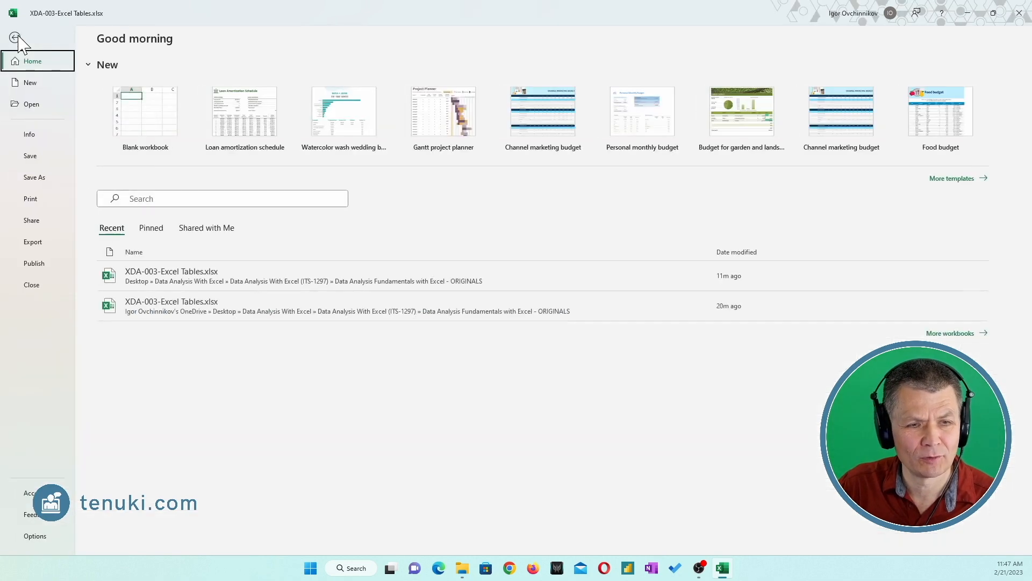
left_click(34, 536)
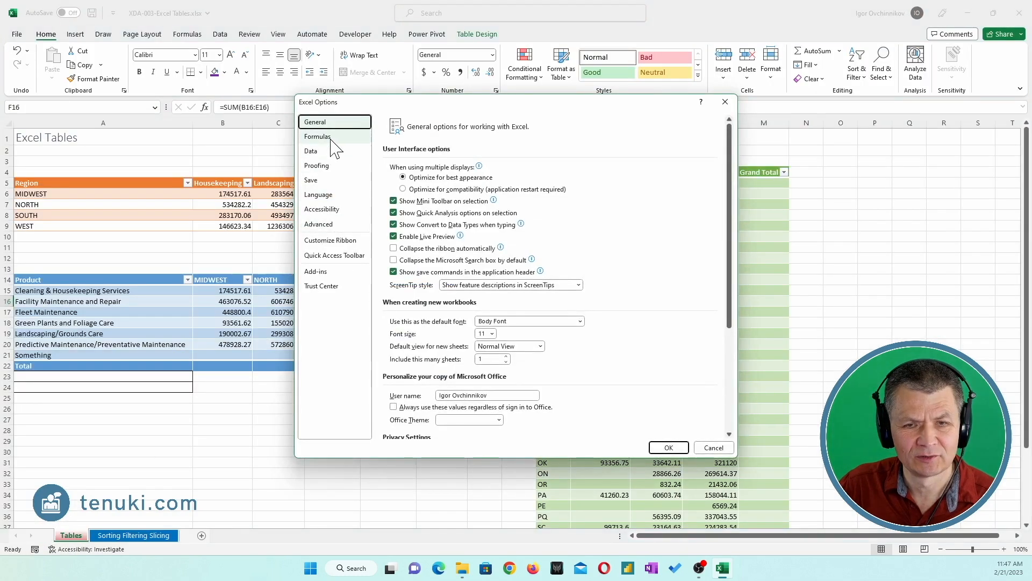
left_click(332, 141)
left_click(417, 272)
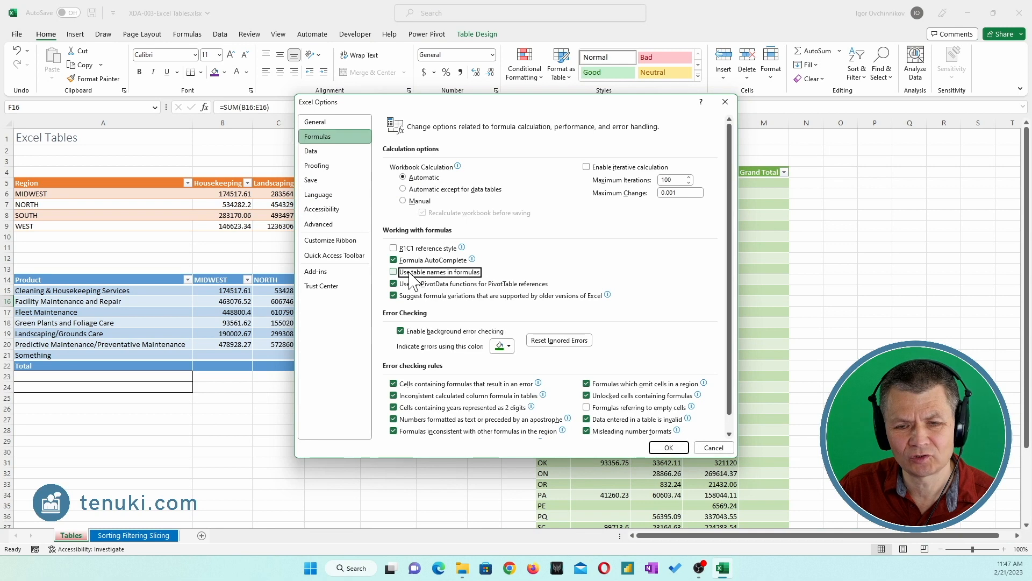
left_click(669, 447)
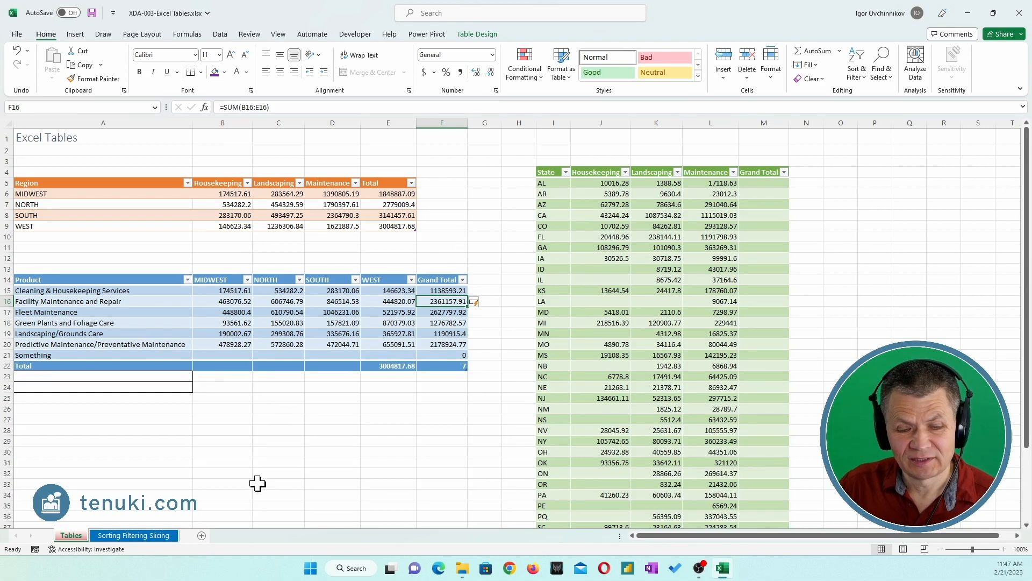
- View the sort and filter options of the state table's State column
left_click(566, 172)
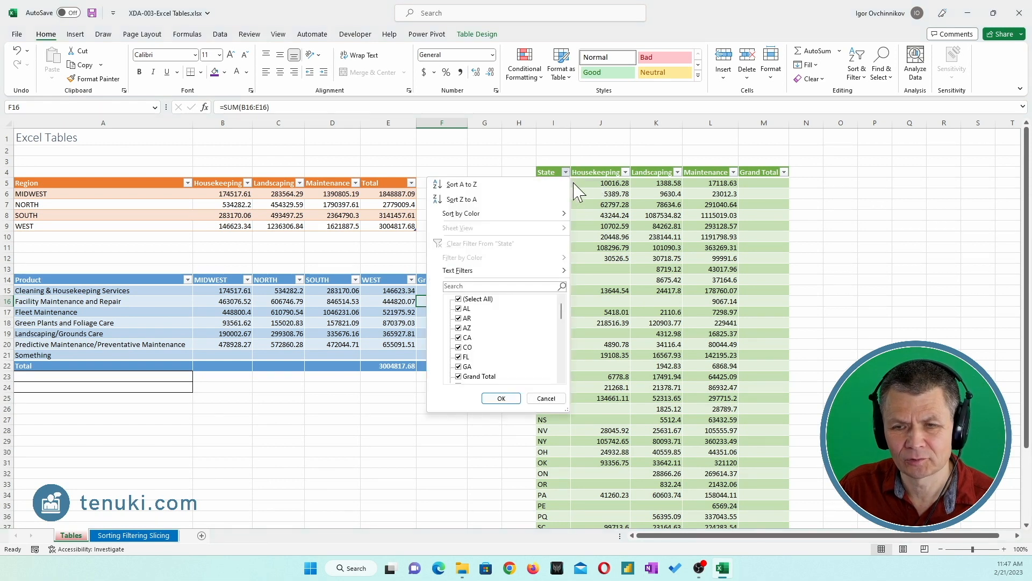
left_click(627, 245)
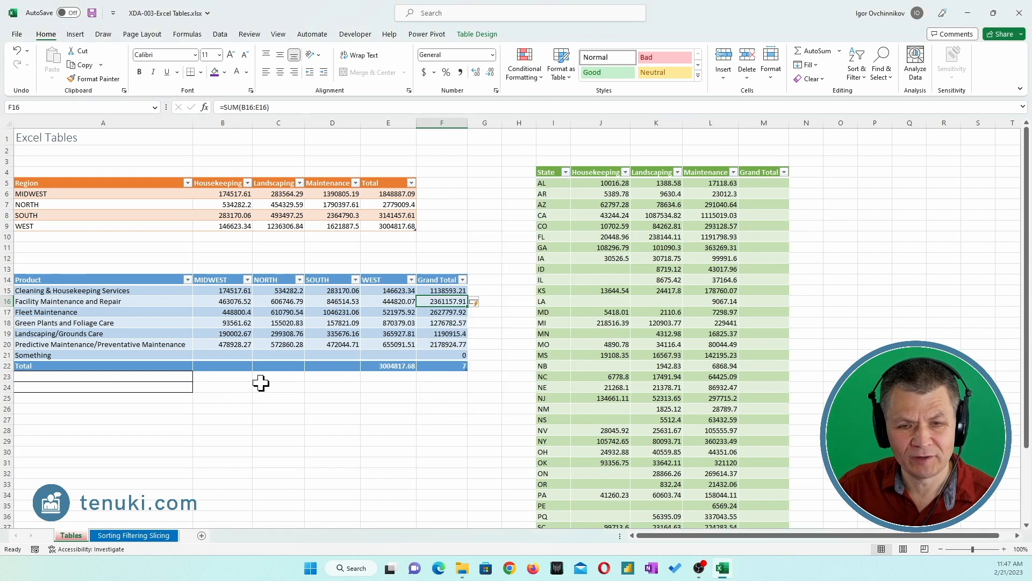
- Convert the order data in A5:O53 on the Sorting Filtering Slicing sheet into a table with headers
left_click(138, 536)
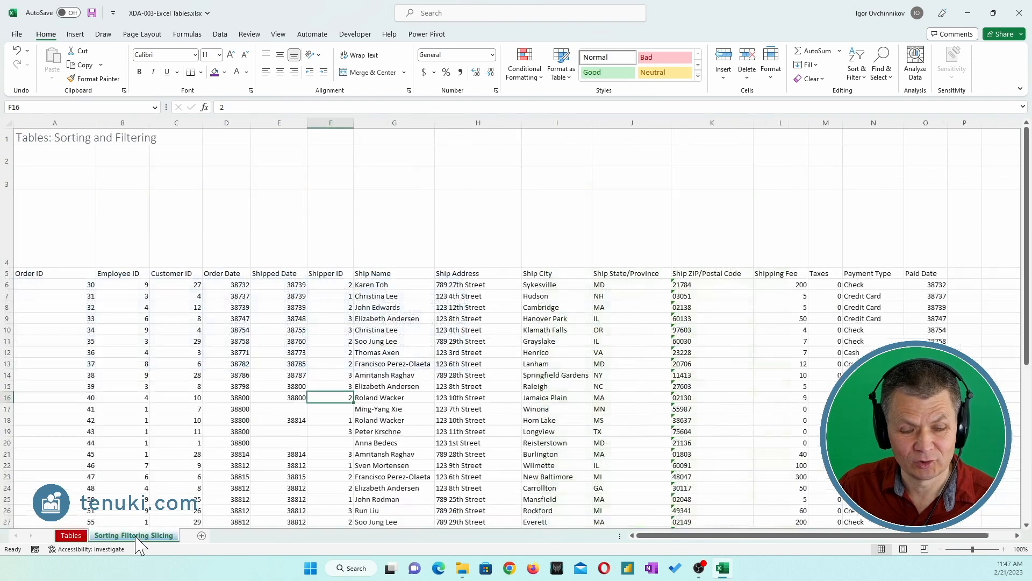
left_click(359, 340)
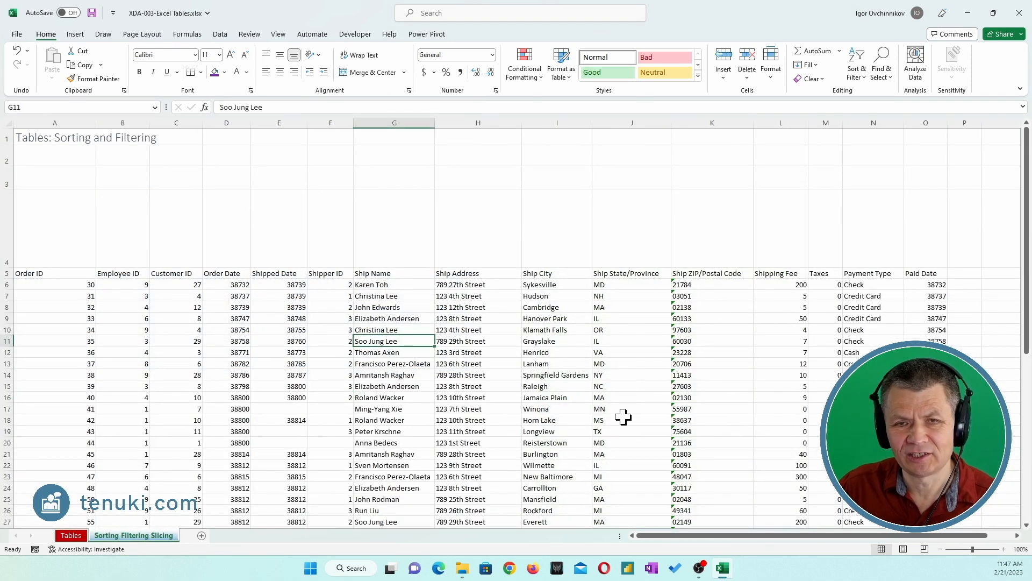
left_click(75, 35)
left_click(102, 61)
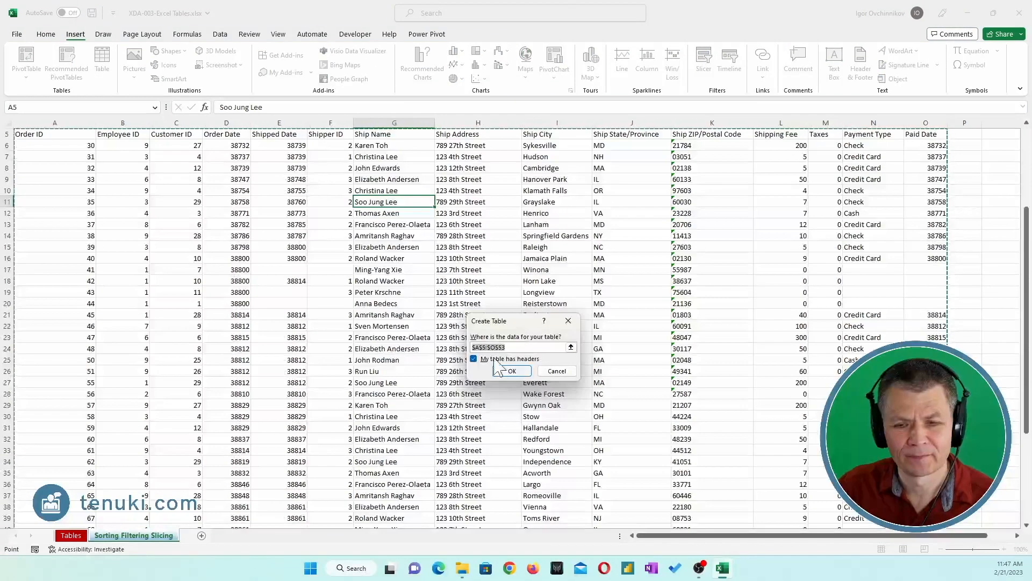
left_click(511, 371)
scroll(493, 353, "up", 2)
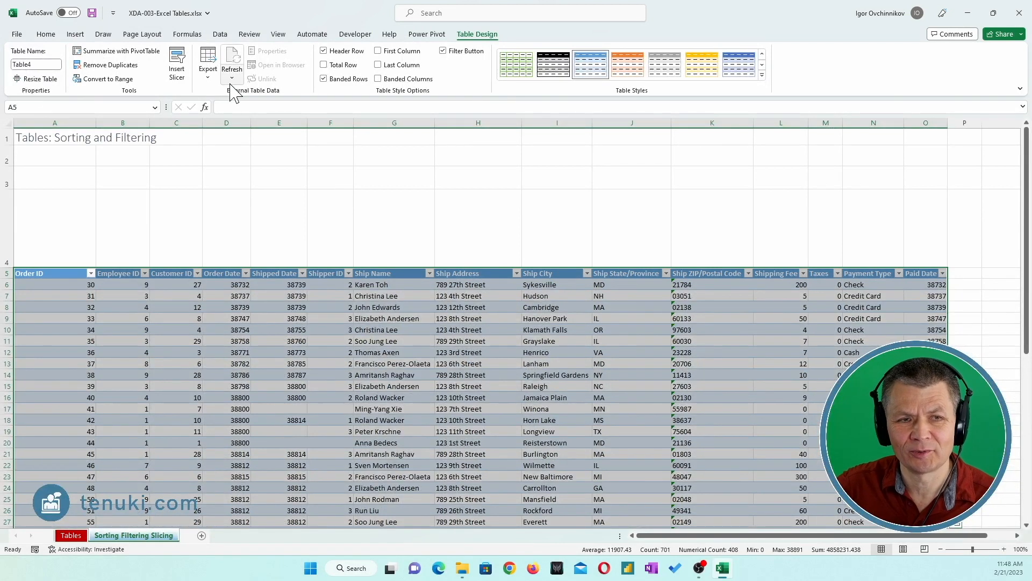
- Name the new orders table LargeDatase
left_click(46, 64)
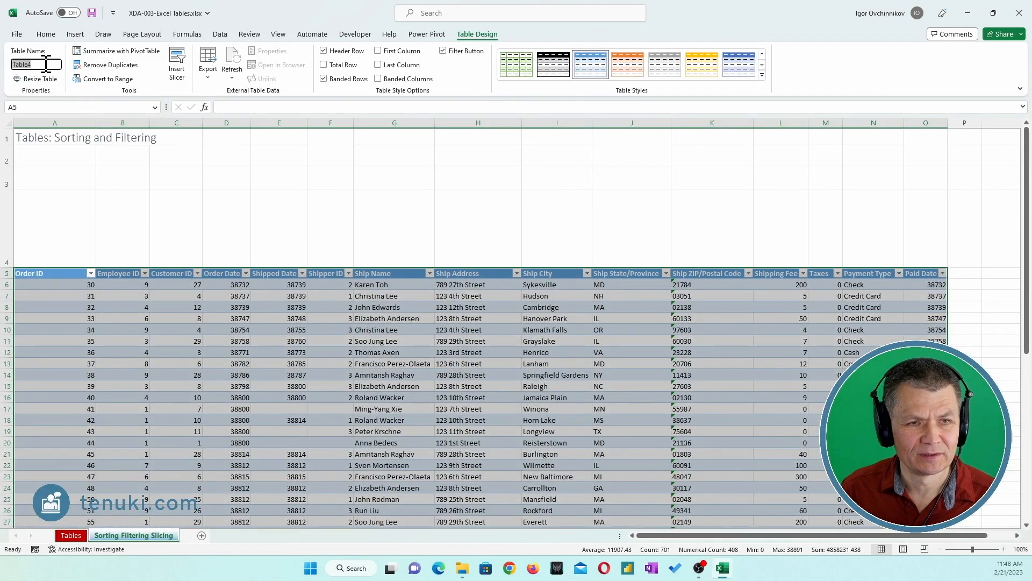
type("La")
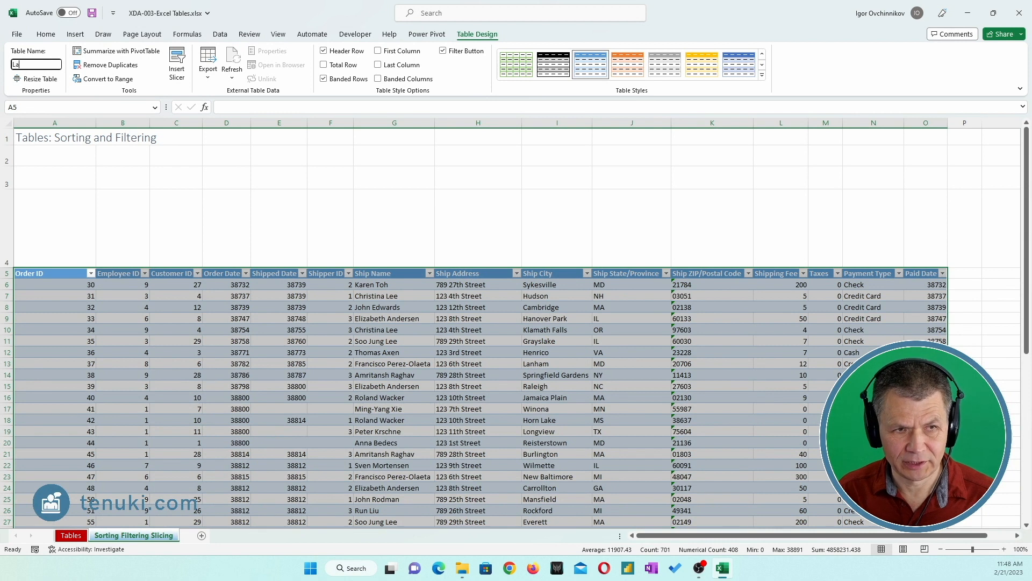
type("rdeDatase")
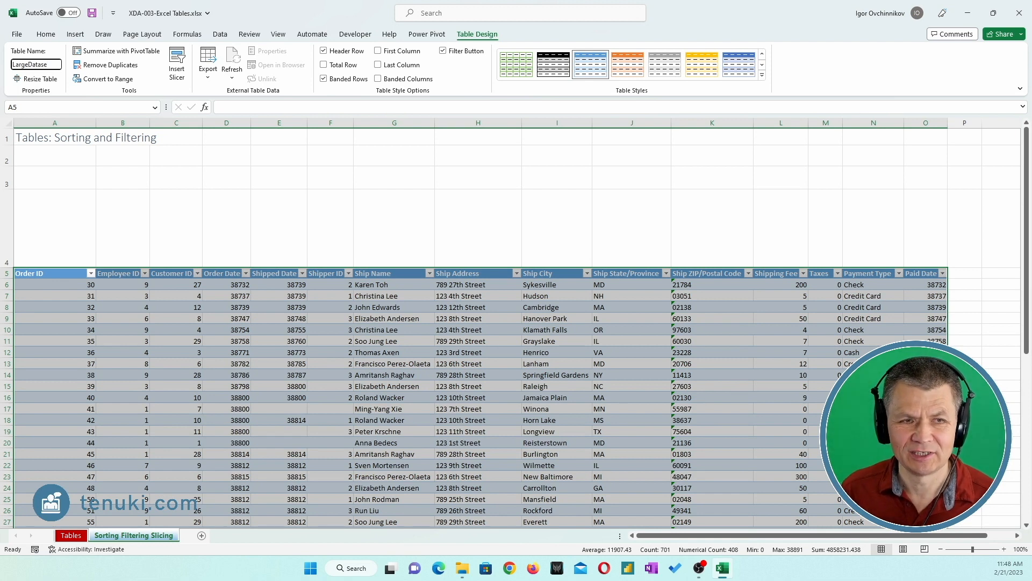
key("Return")
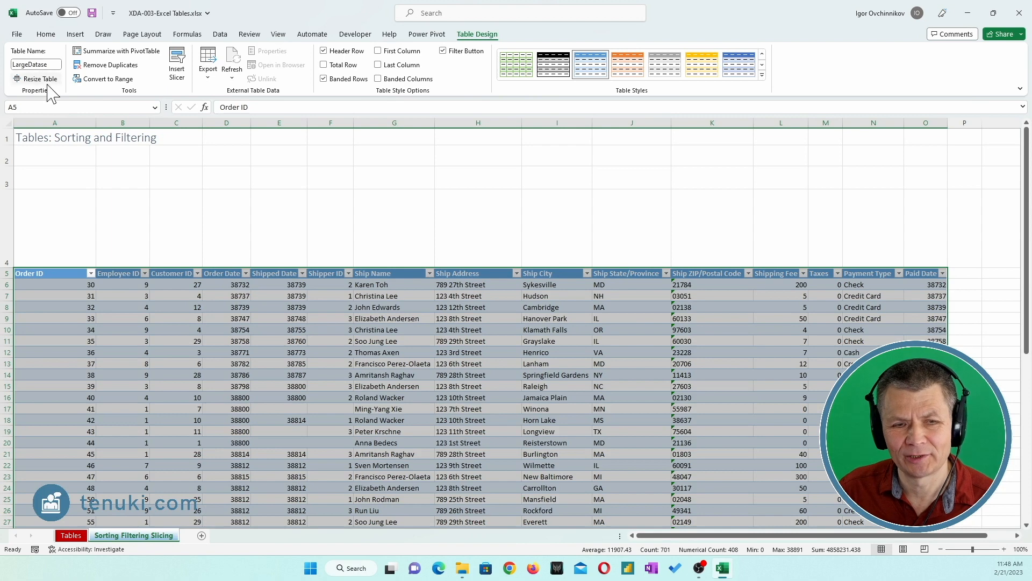
- Insert Ship Name and Ship State/Province slicers for the orders table and place them side by side above it
left_click(242, 317)
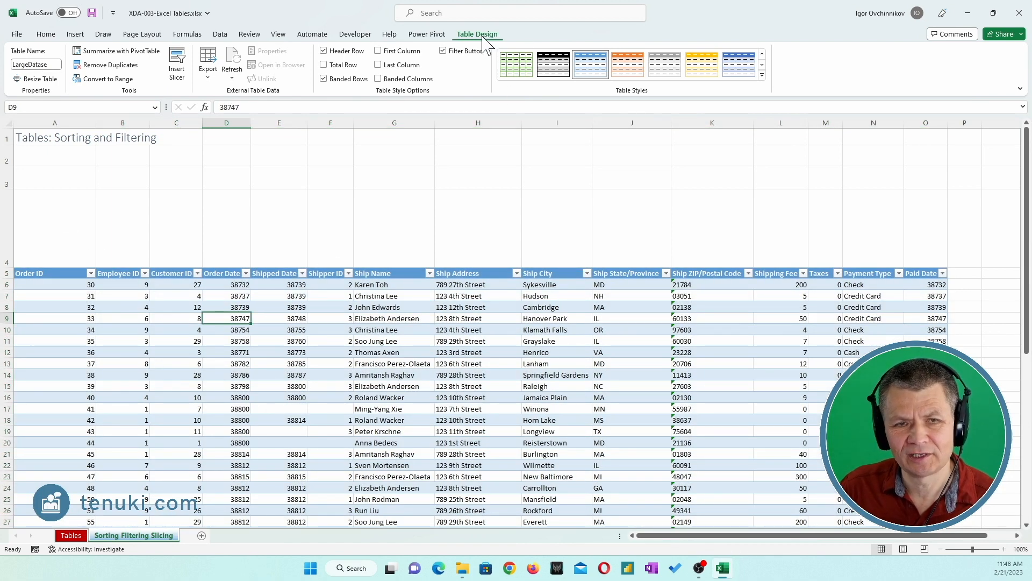
left_click(179, 70)
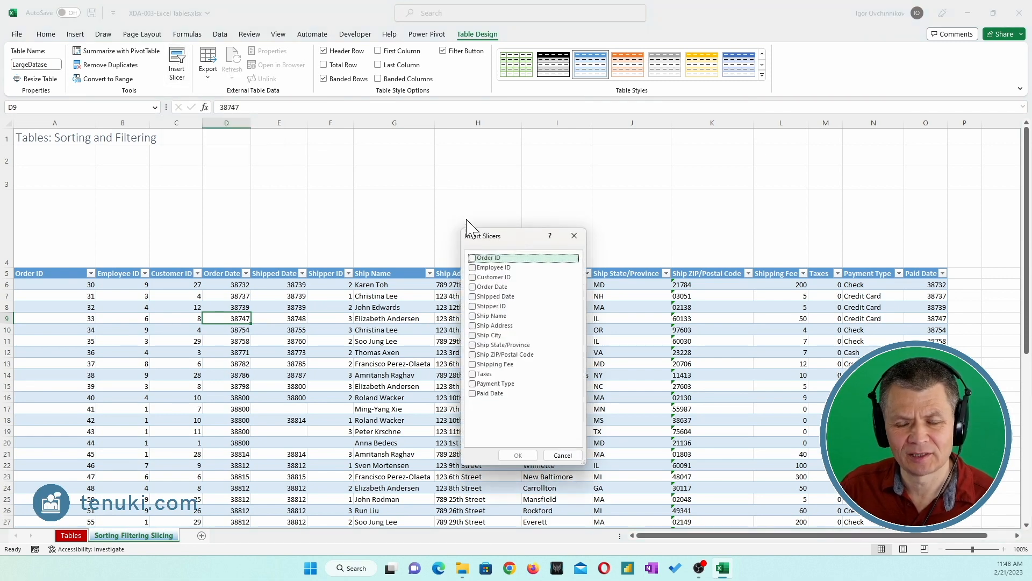
left_click_drag(511, 237, 477, 181)
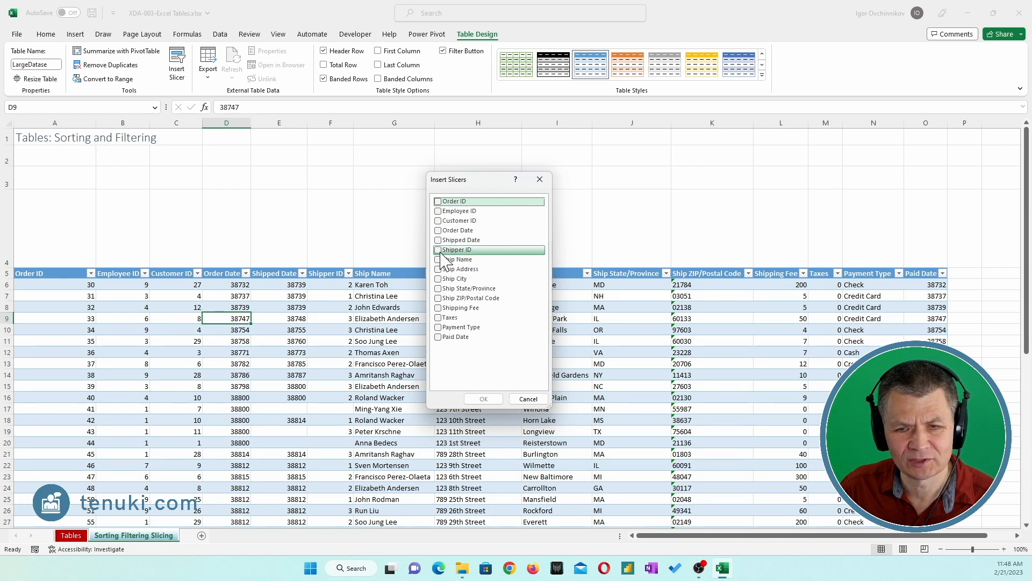
left_click(438, 289)
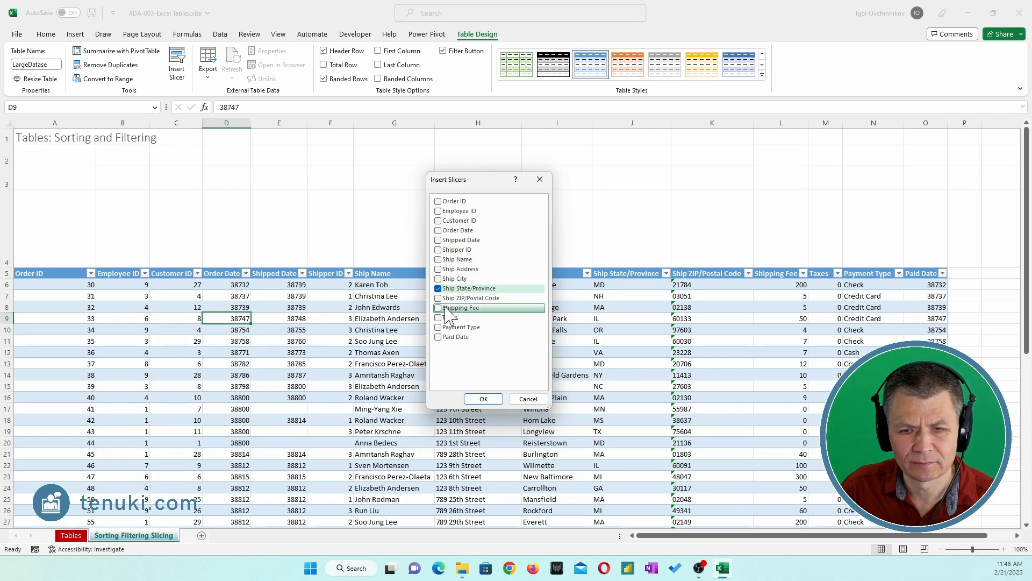
left_click(438, 259)
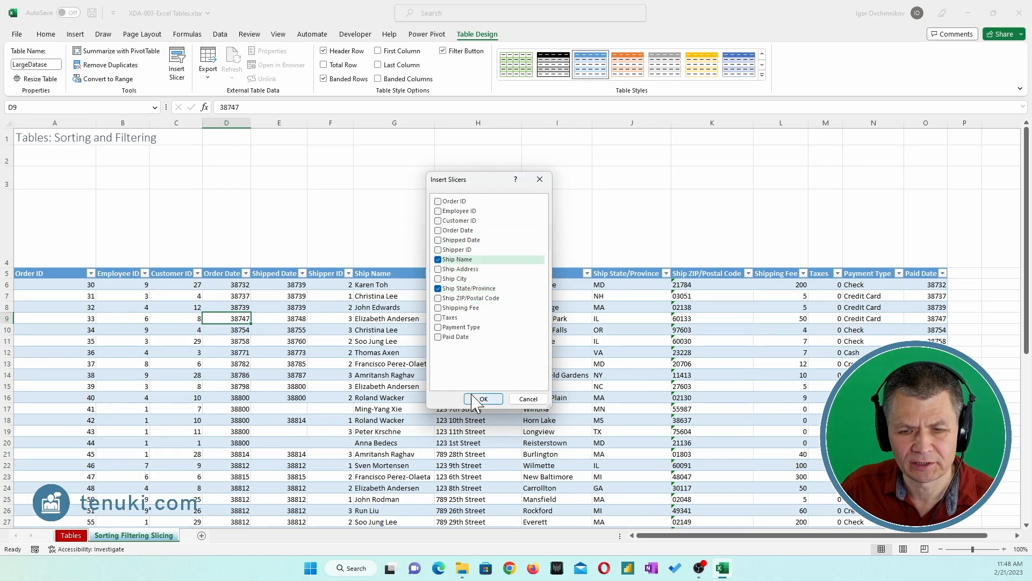
left_click(483, 398)
left_click_drag(496, 252, 222, 144)
left_click_drag(540, 278, 422, 142)
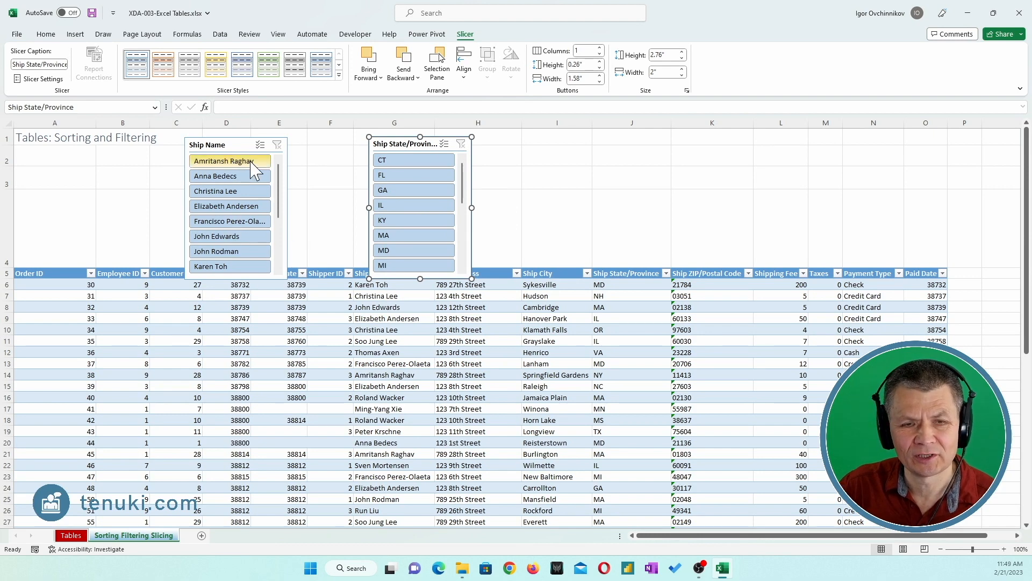
- Filter the orders by the first name in the Ship Name slicer and clear that filter
left_click(231, 162)
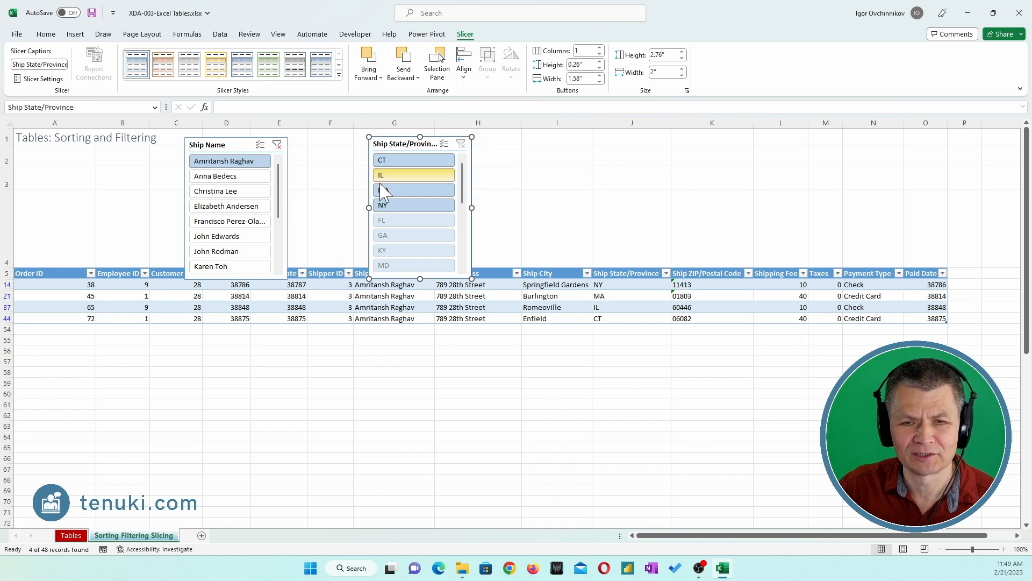
left_click(277, 145)
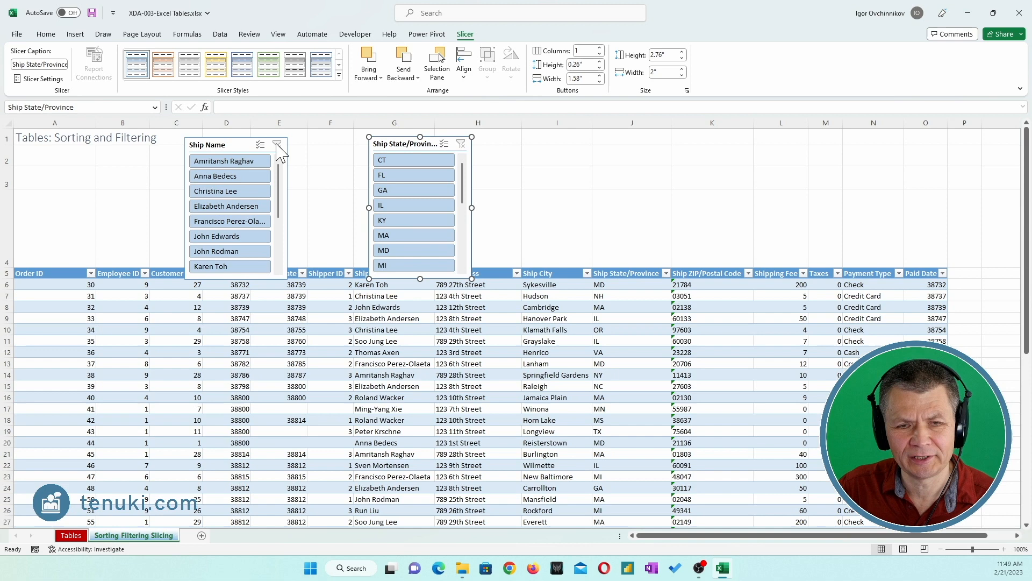
- Enable multi-select in the Ship Name slicer, filter by its first, third, fifth and seventh names, and clear the filter
left_click(261, 162)
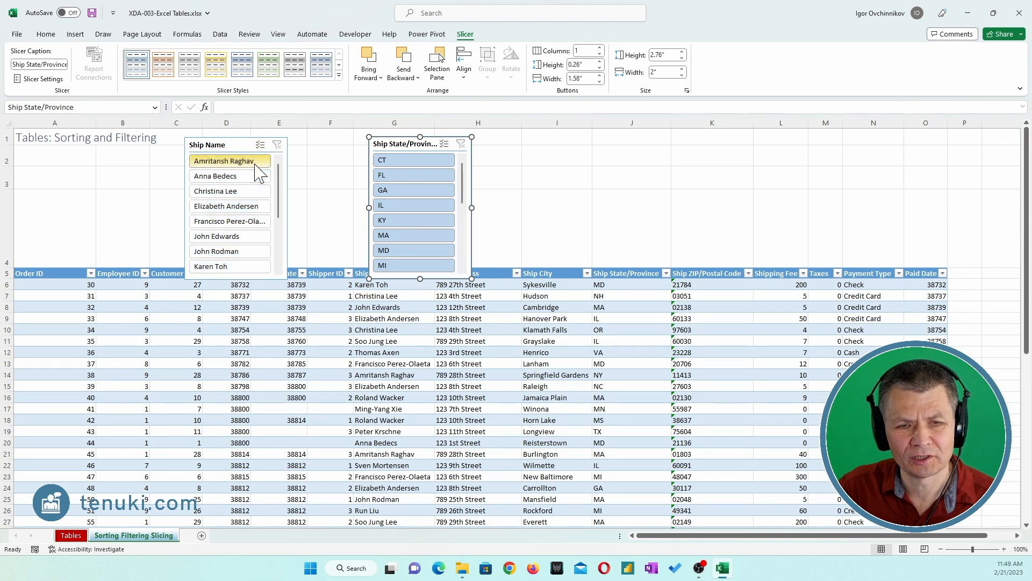
left_click(261, 145)
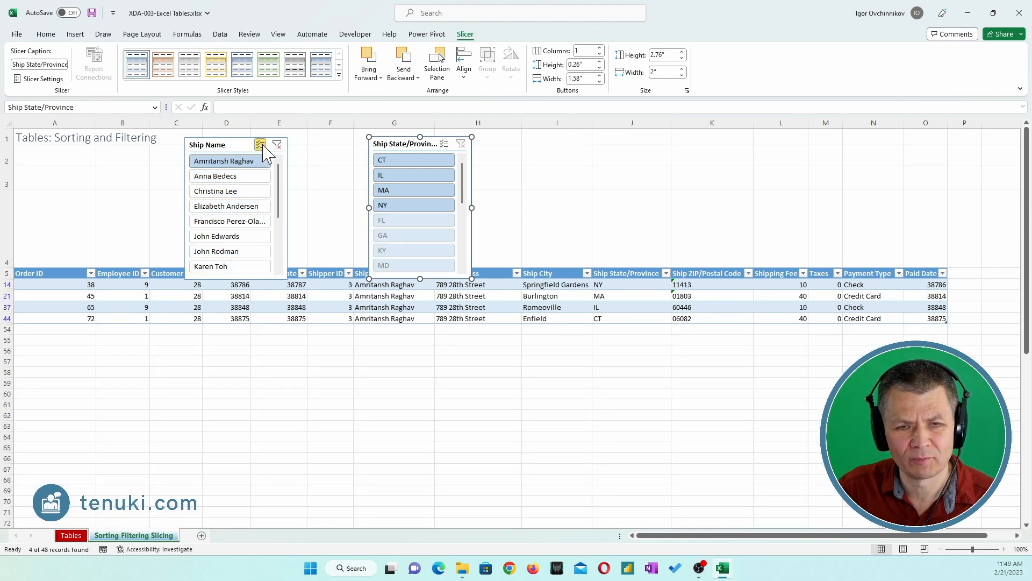
left_click(249, 191)
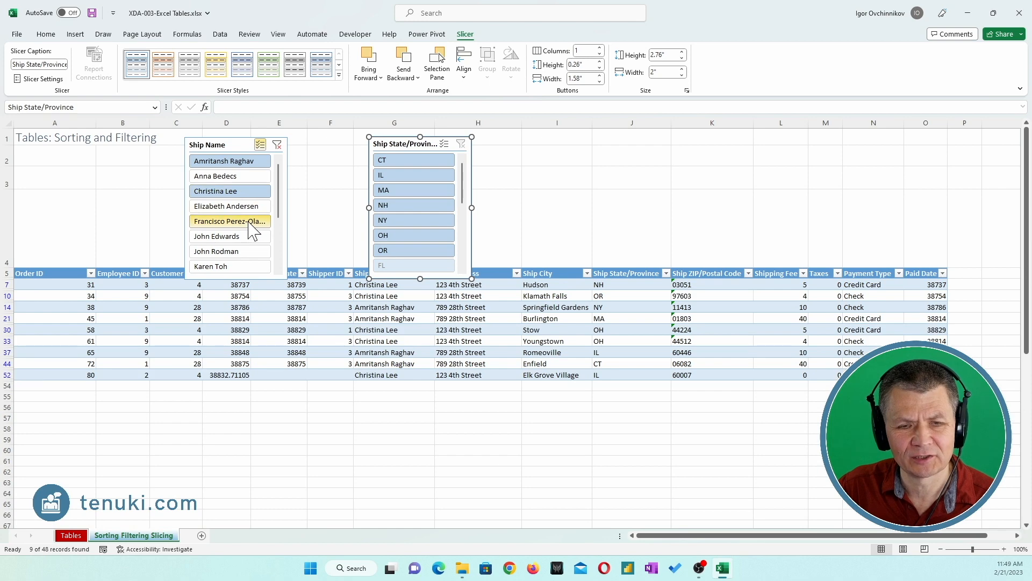
left_click(249, 221)
left_click(248, 252)
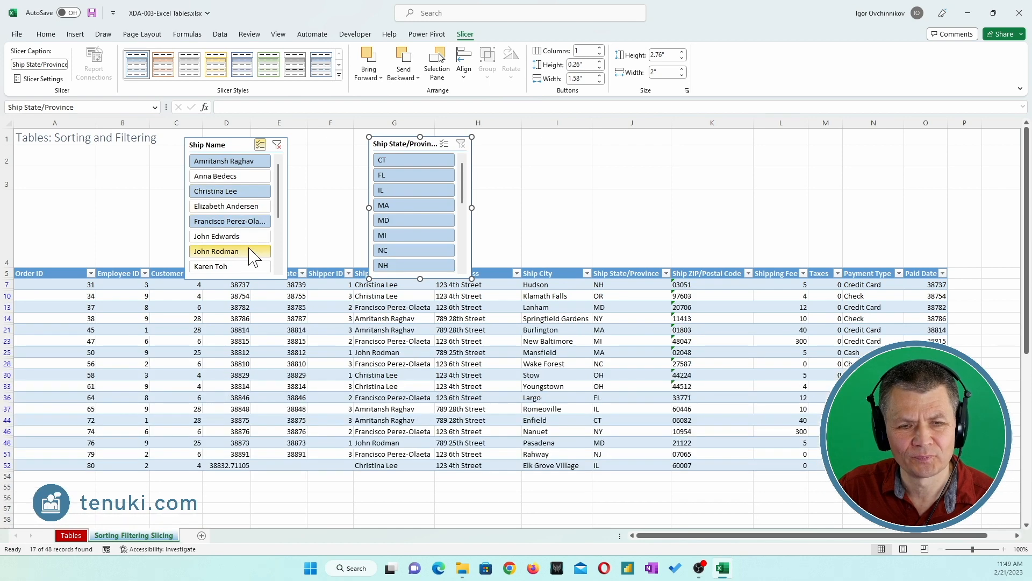
left_click(277, 145)
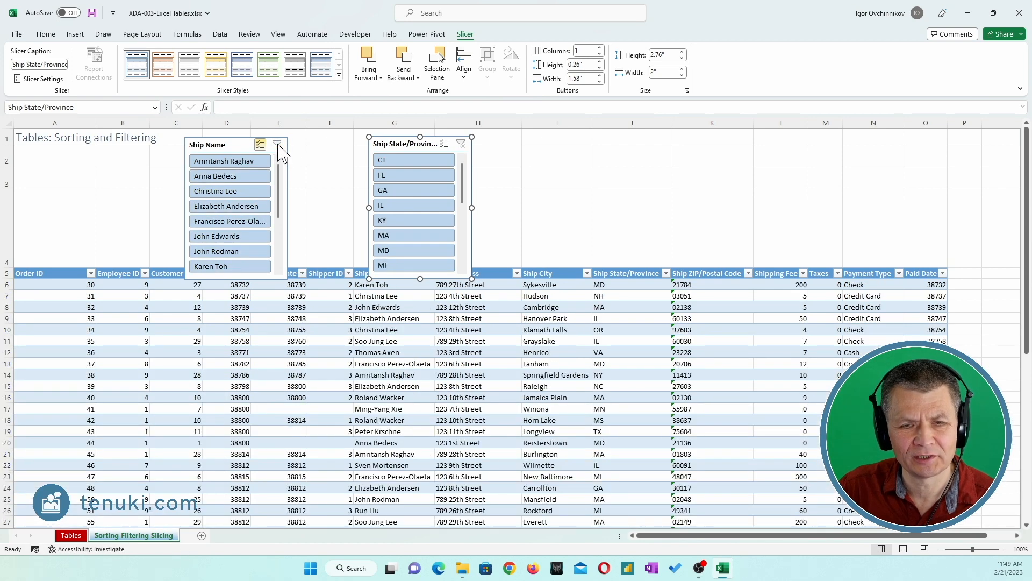
- Enable multi-select in the Ship State/Province slicer, filter the orders by CT, MA and IL, and clear the filter
left_click(428, 160)
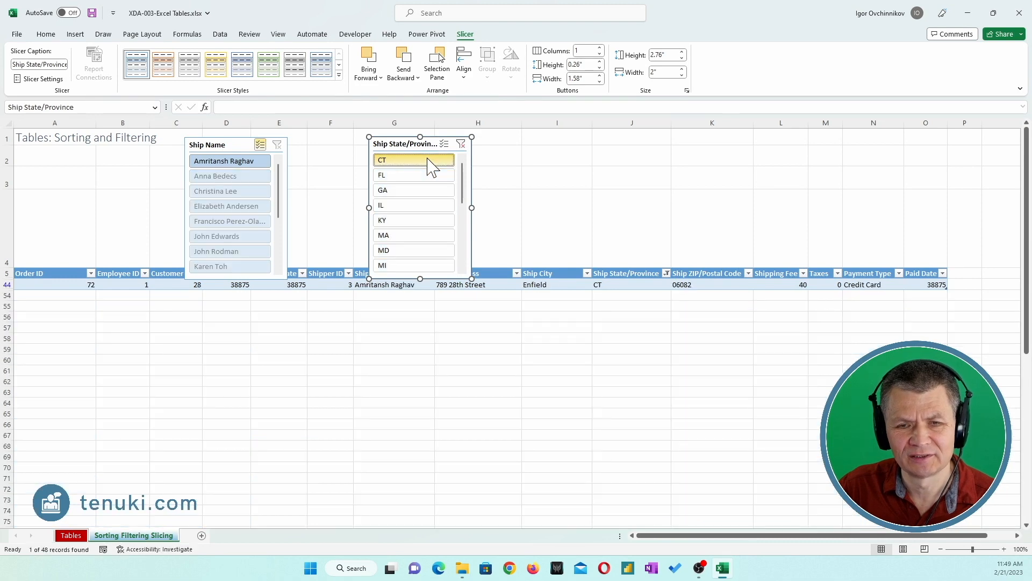
left_click(444, 144)
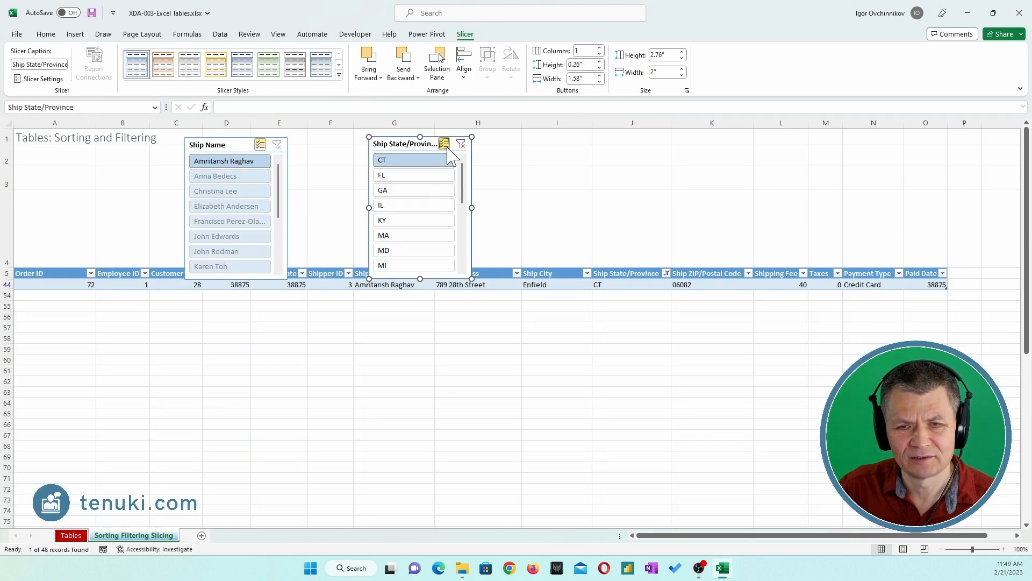
left_click(424, 237)
left_click(421, 206)
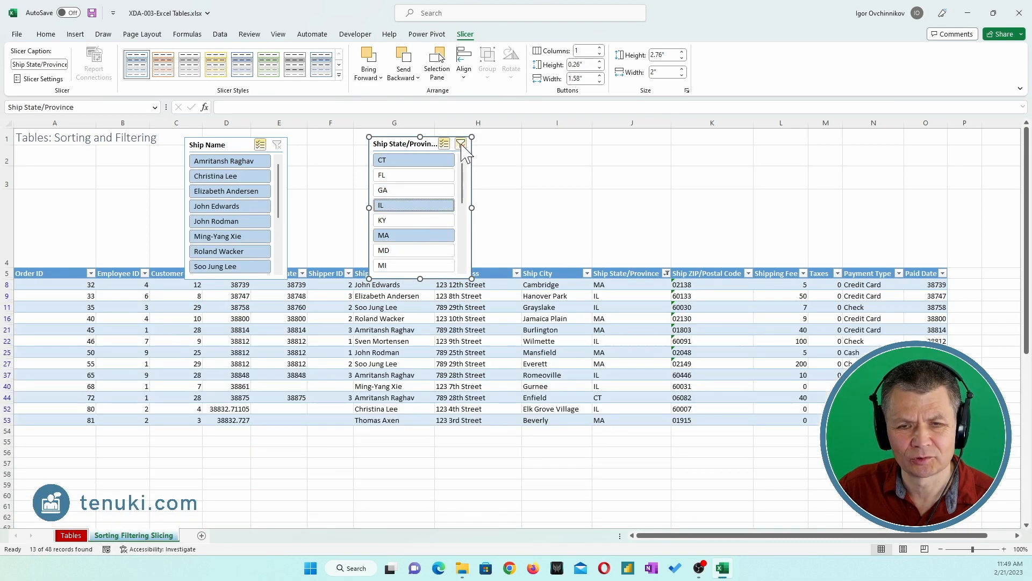
left_click(461, 144)
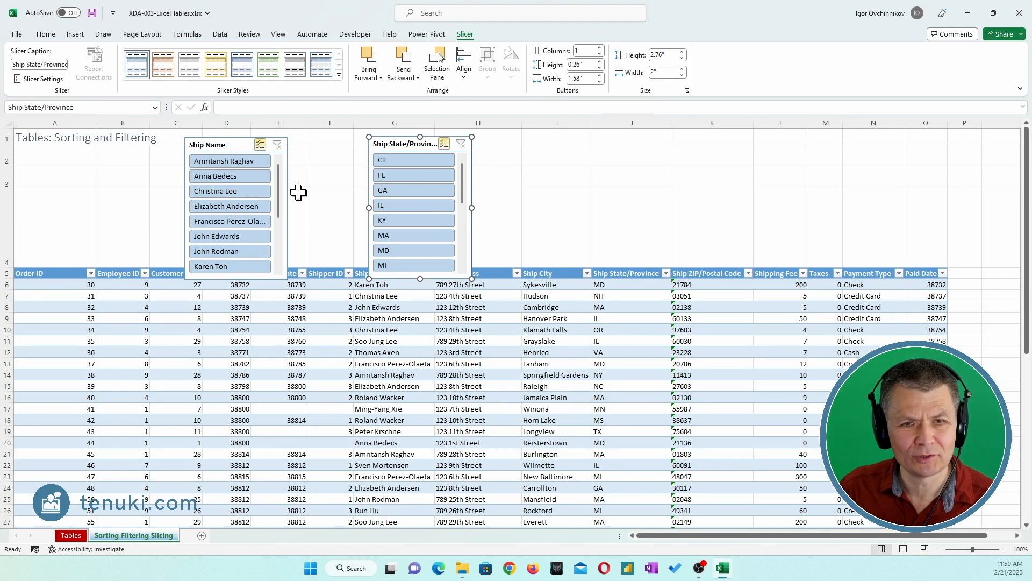
- Select a cell in the orders table and display the table's design options
left_click(277, 330)
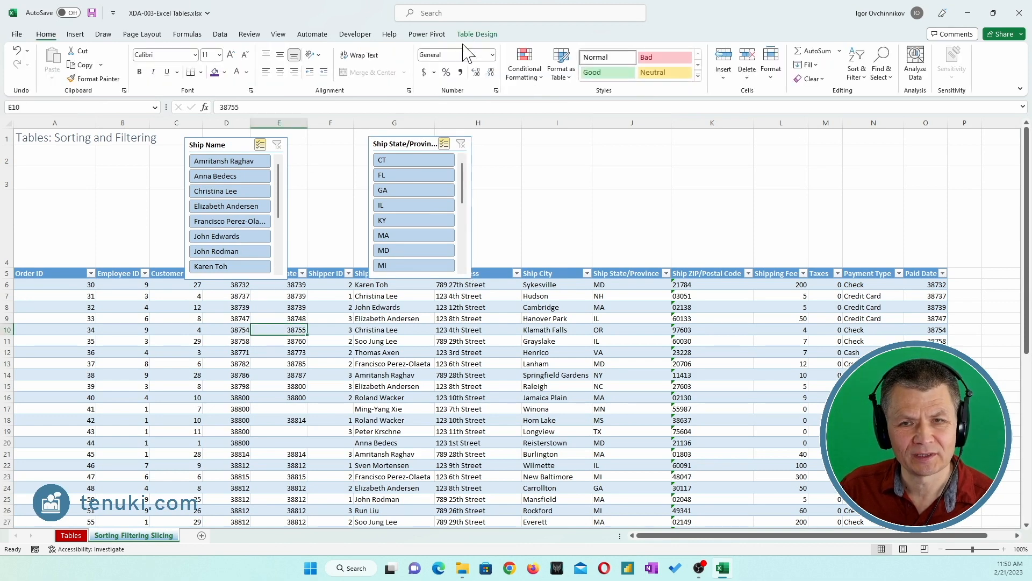
left_click(469, 36)
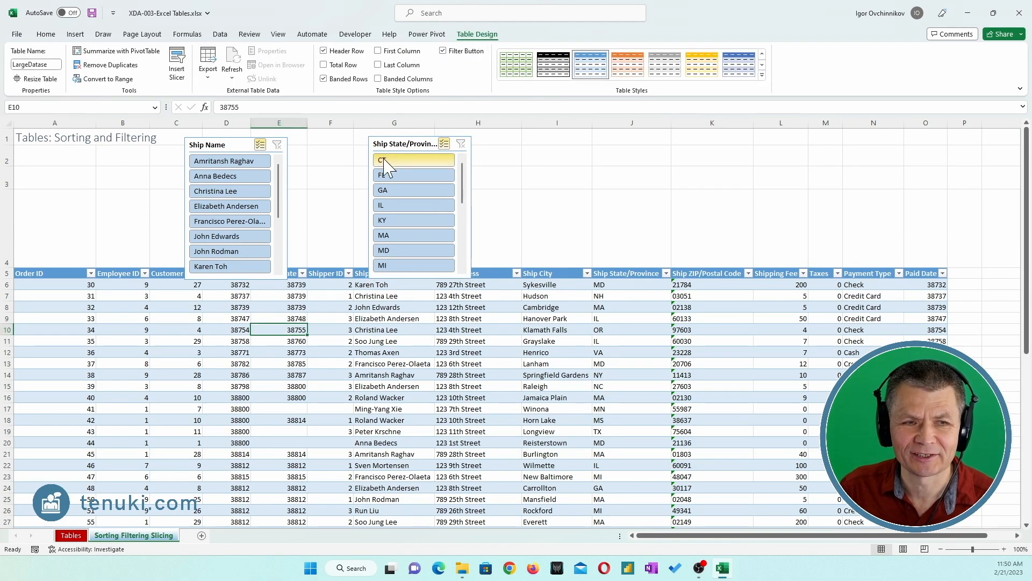